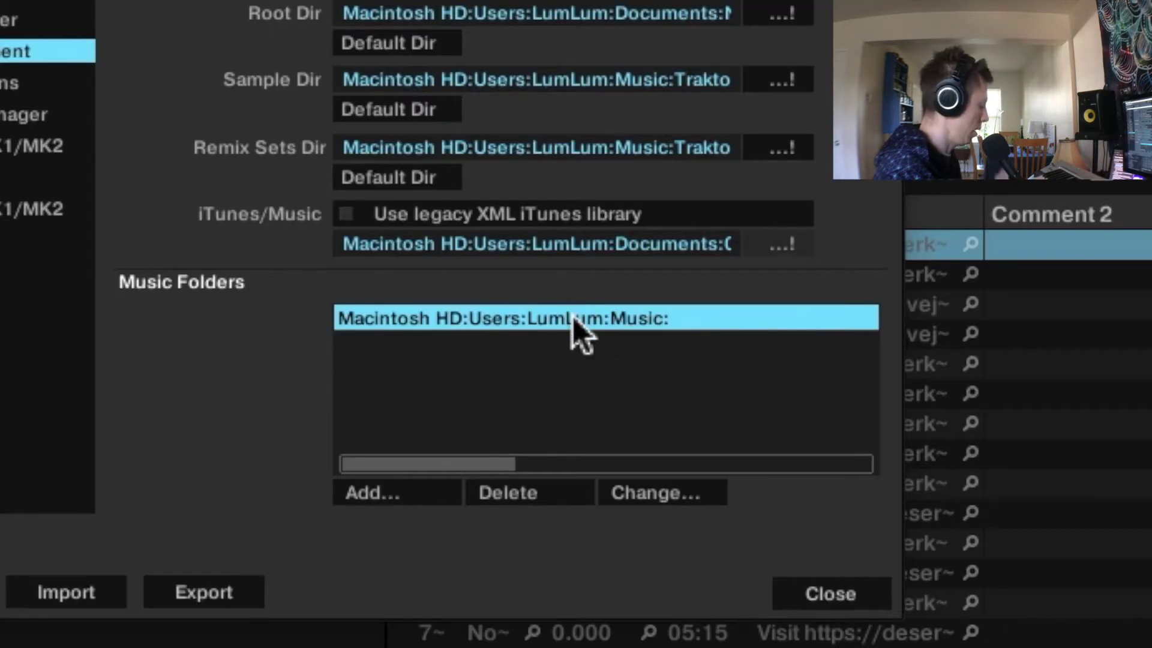
# Step: Create a new folder named ALL MUSIC on the desktop
pyautogui.press('super+Tab')
pyautogui.press('super+Tab')
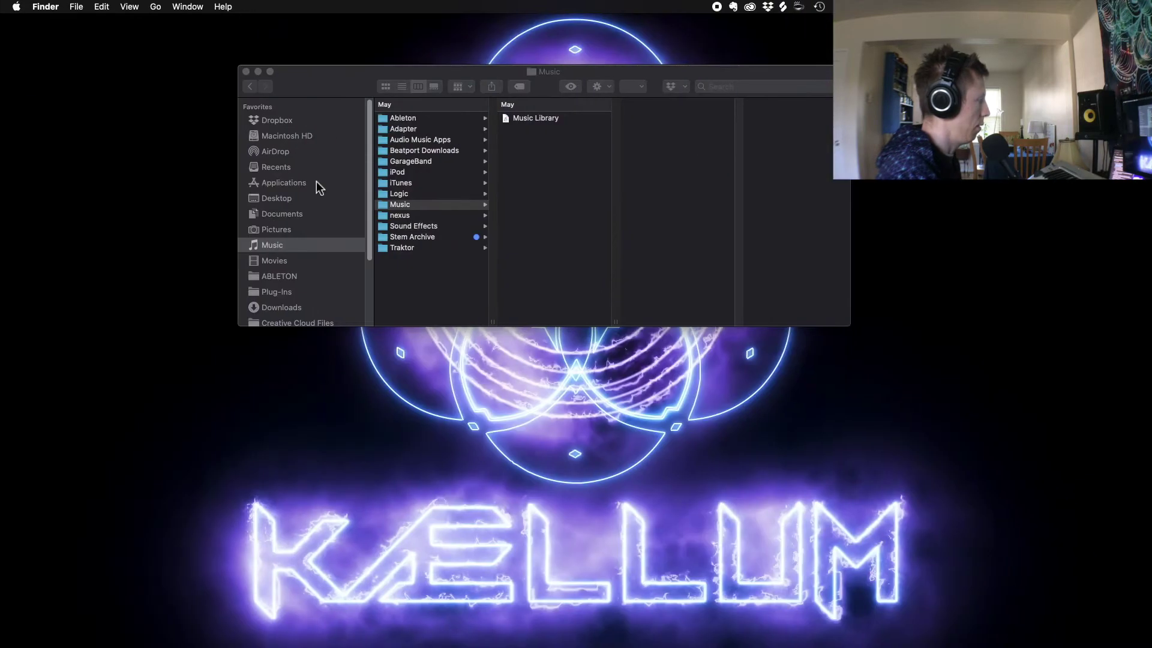
pyautogui.click(410, 206)
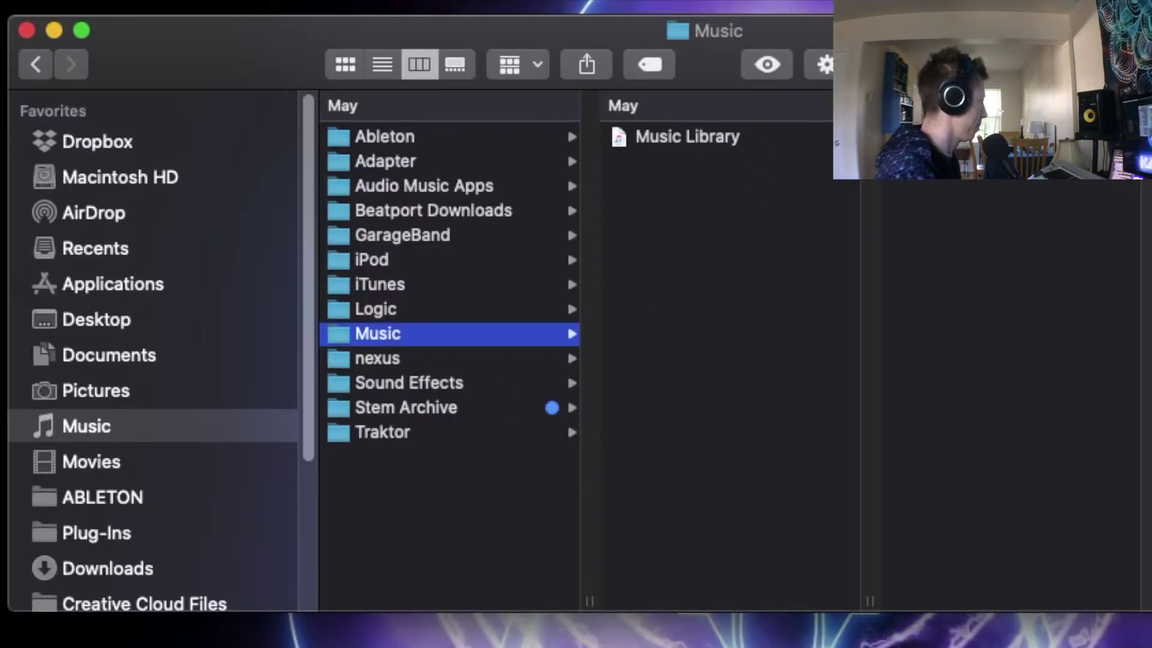
pyautogui.press('super+w')
pyautogui.rightClick(1039, 156)
pyautogui.click(1021, 168)
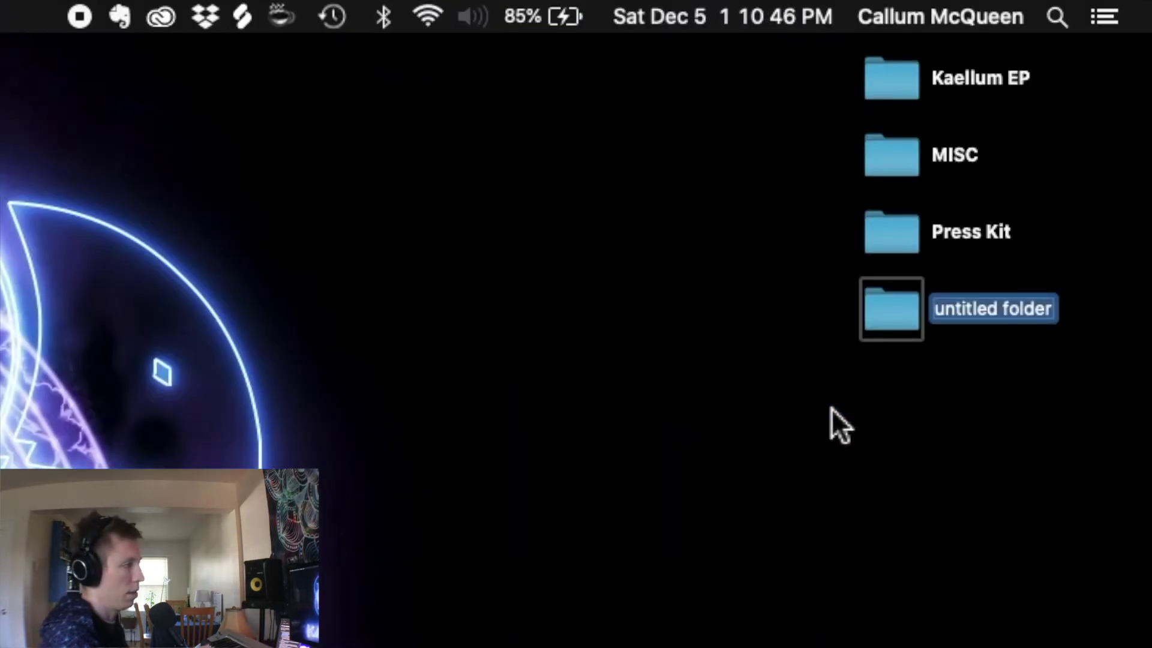
pyautogui.write('ALL MUSIC')
pyautogui.press('Return')
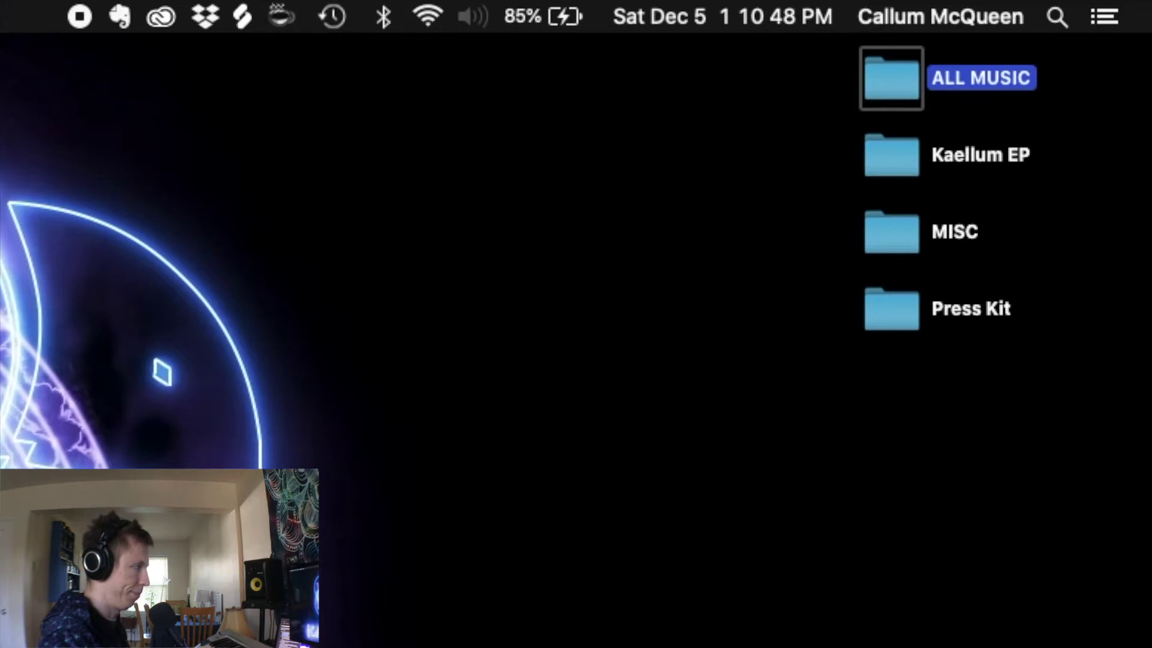
# Step: Open the ALL MUSIC folder in its own Finder window beside Downloads
pyautogui.press('super+n')
pyautogui.click(1050, 37)
pyautogui.doubleClick(1050, 37)
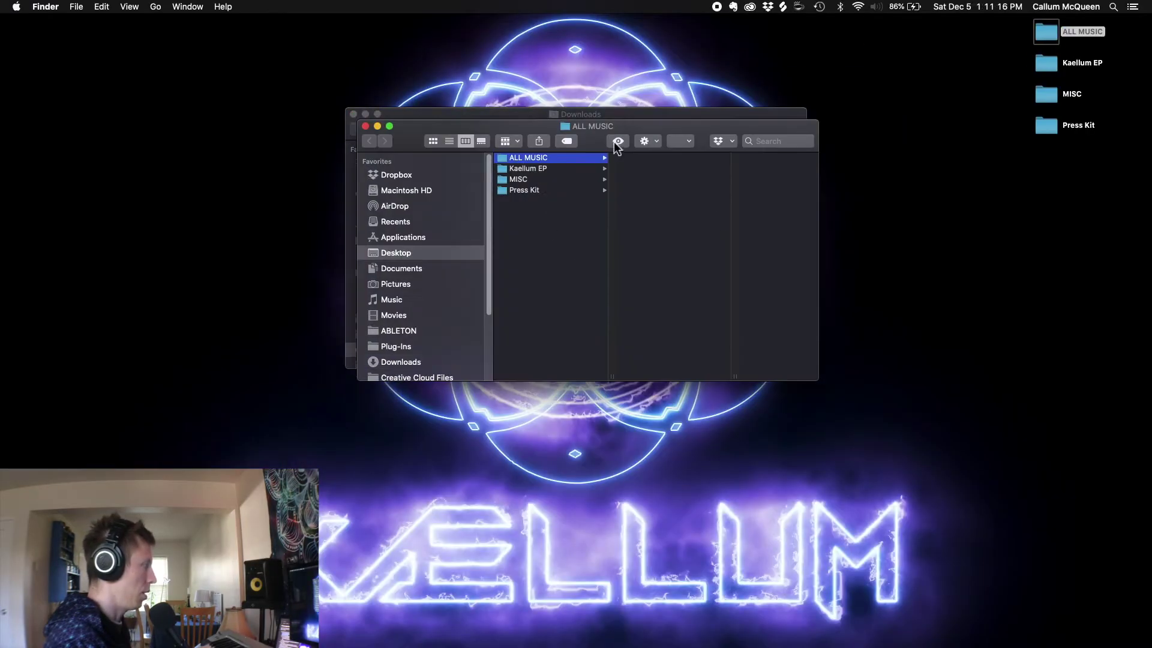
pyautogui.moveTo(586, 131); pyautogui.dragTo(870, 297)
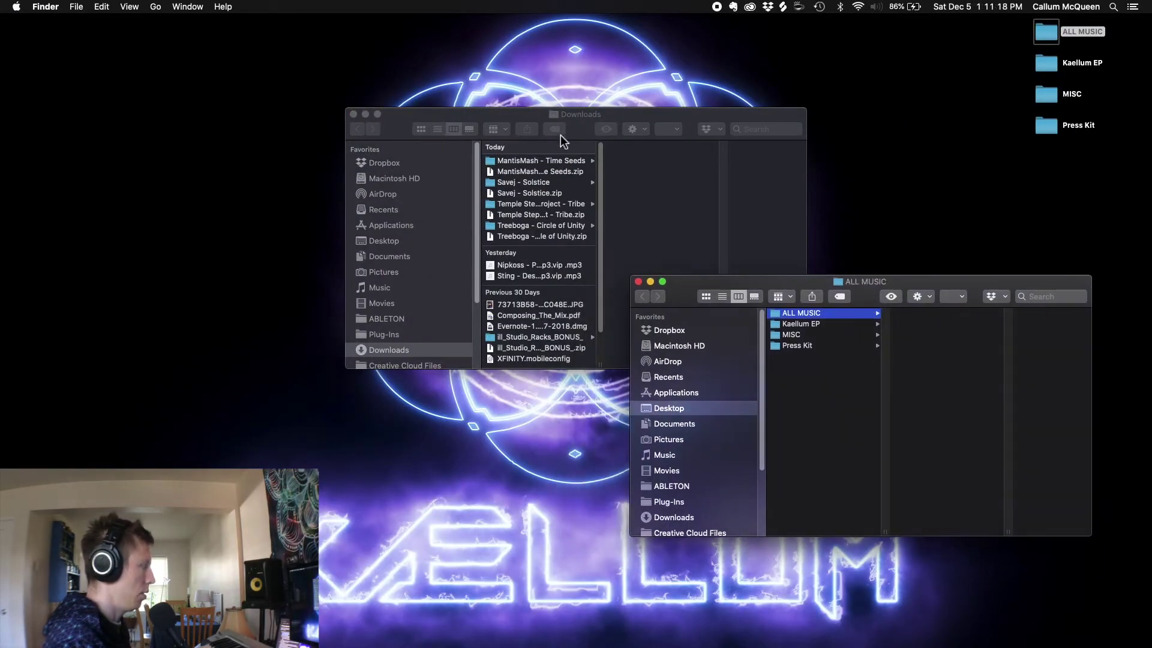
# Step: Move the nine MantisMash - Time Seeds tracks into ALL MUSIC
pyautogui.click(535, 163)
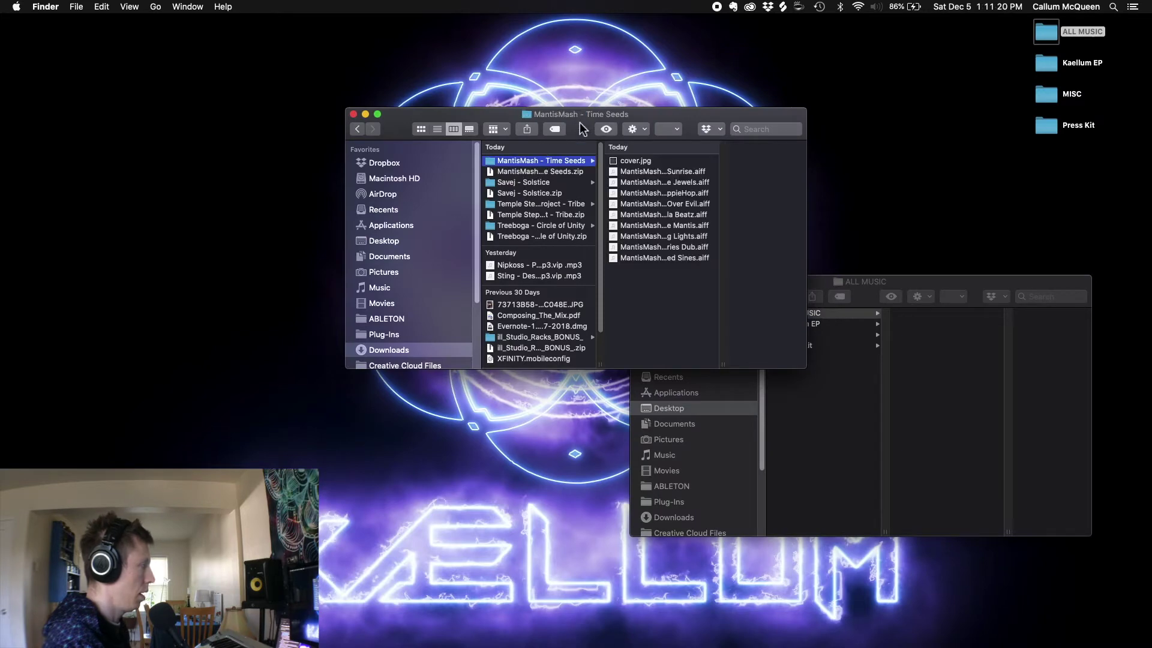
pyautogui.moveTo(584, 136); pyautogui.dragTo(532, 105)
pyautogui.click(608, 141)
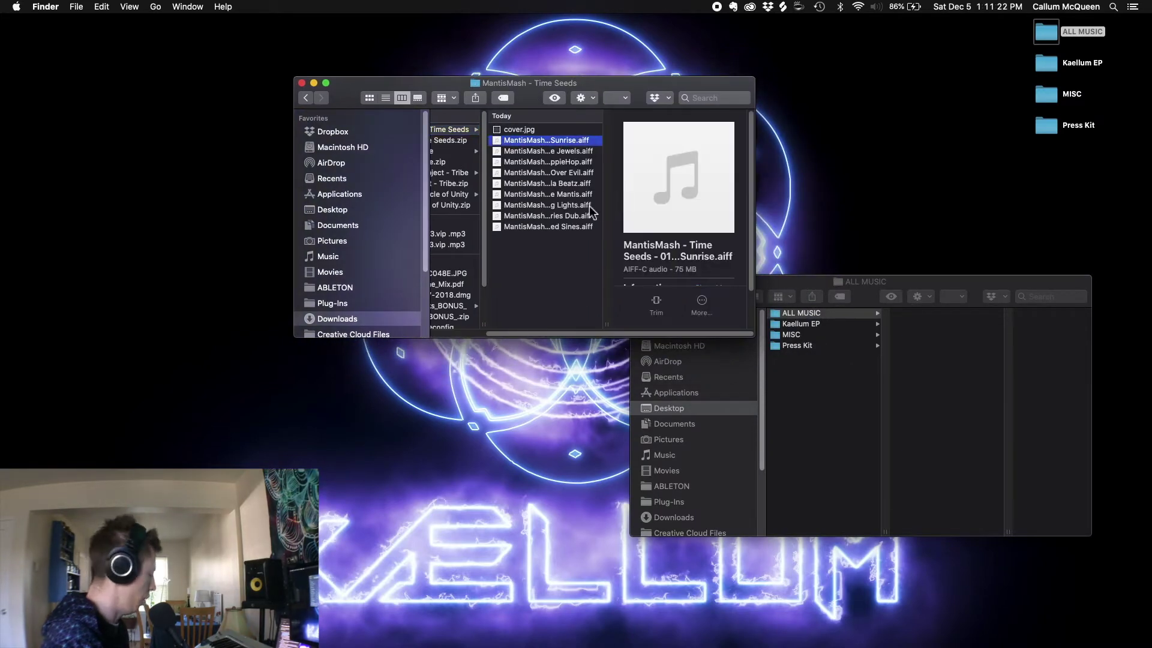
pyautogui.keyDown('shift'); pyautogui.click(565, 226); pyautogui.keyUp('shift')
pyautogui.moveTo(547, 171); pyautogui.dragTo(936, 387)
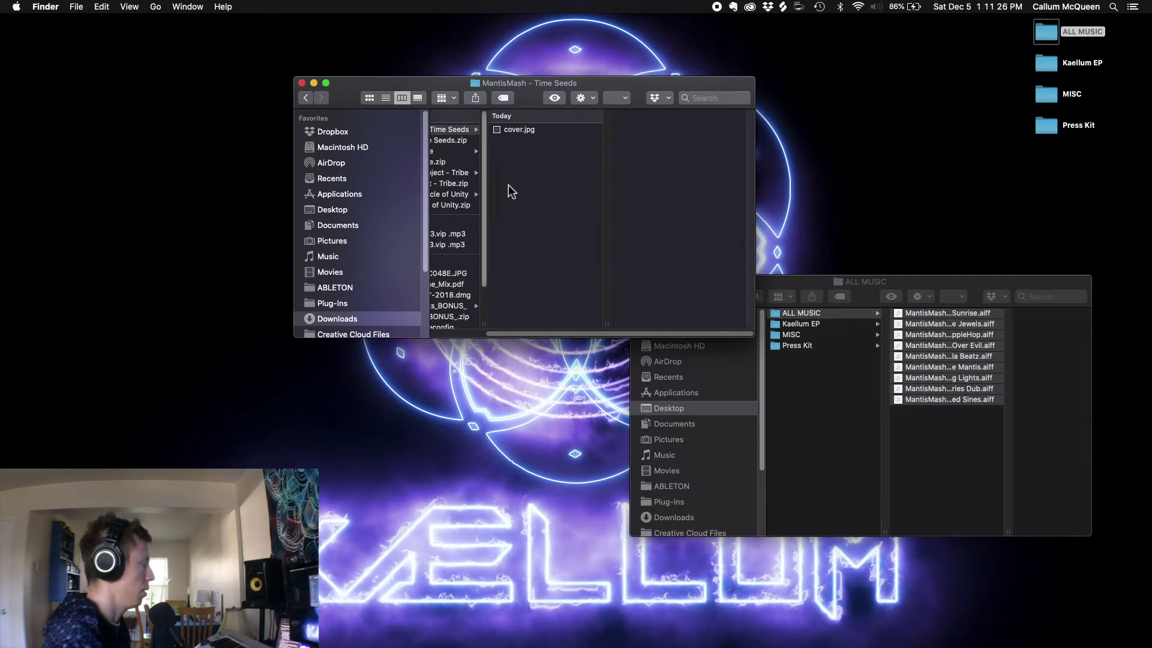
# Step: Move the six Savej - Solstice tracks into ALL MUSIC
pyautogui.click(477, 132)
pyautogui.click(480, 151)
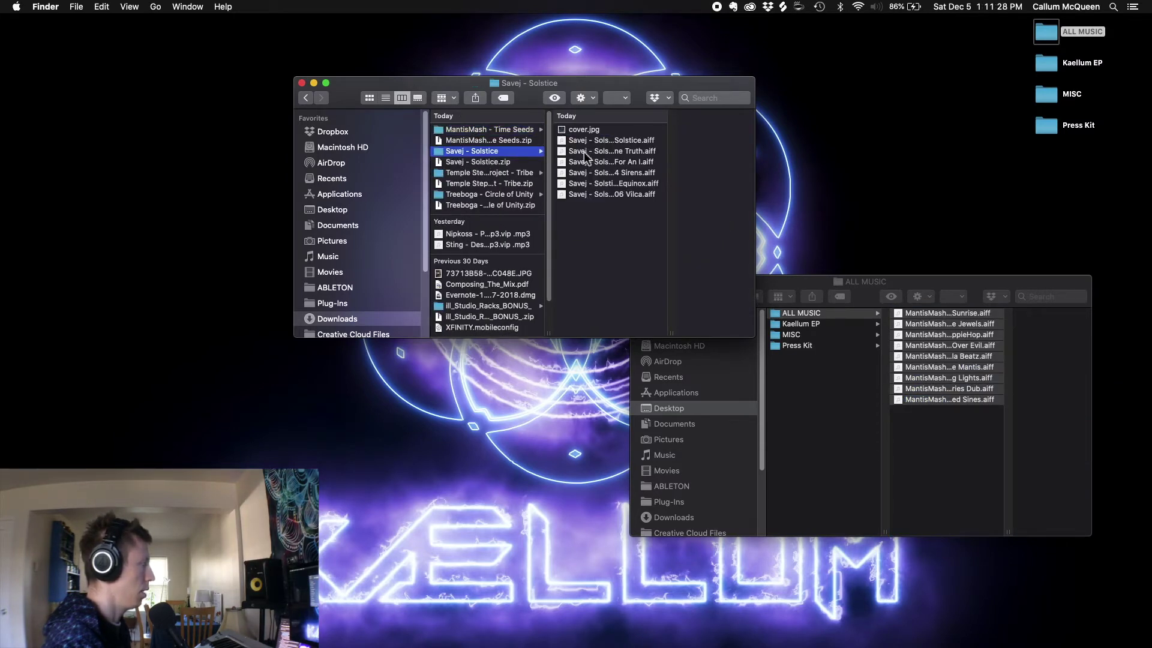
pyautogui.click(590, 141)
pyautogui.keyDown('shift'); pyautogui.click(561, 194); pyautogui.keyUp('shift')
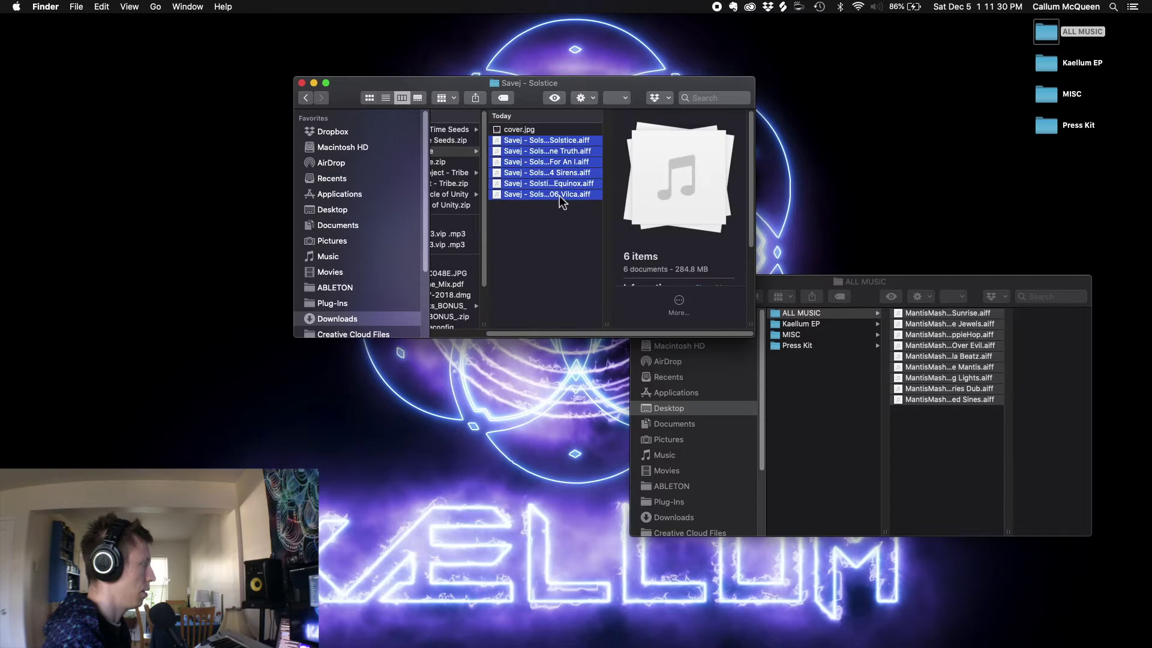
pyautogui.moveTo(547, 171); pyautogui.dragTo(933, 468)
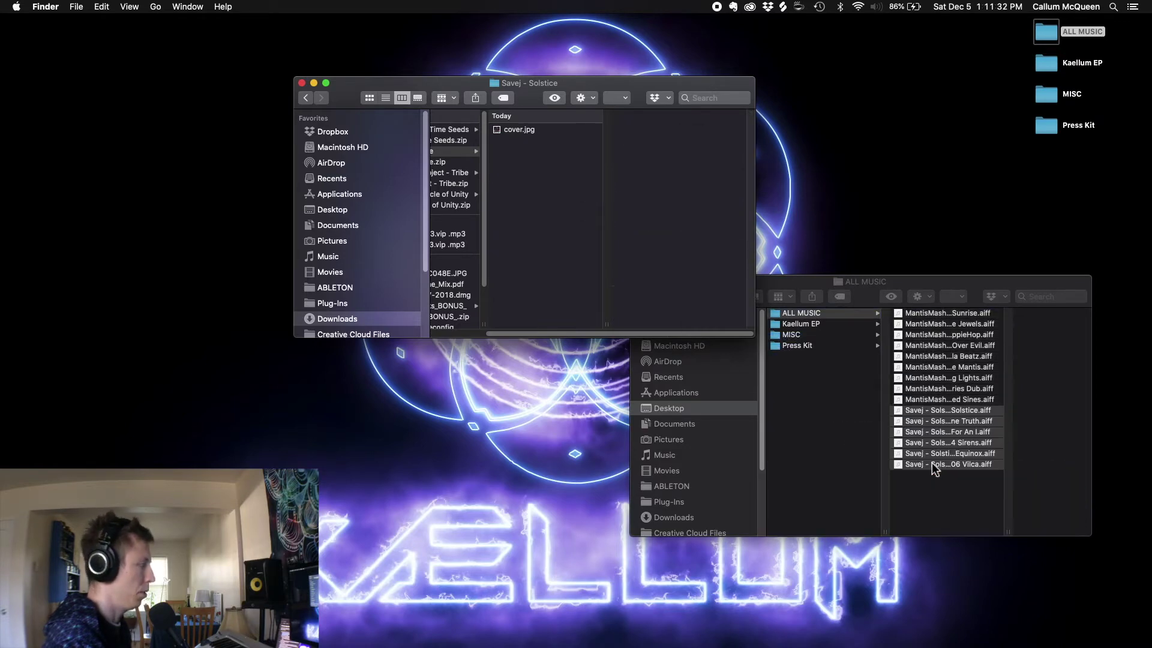
pyautogui.click(444, 173)
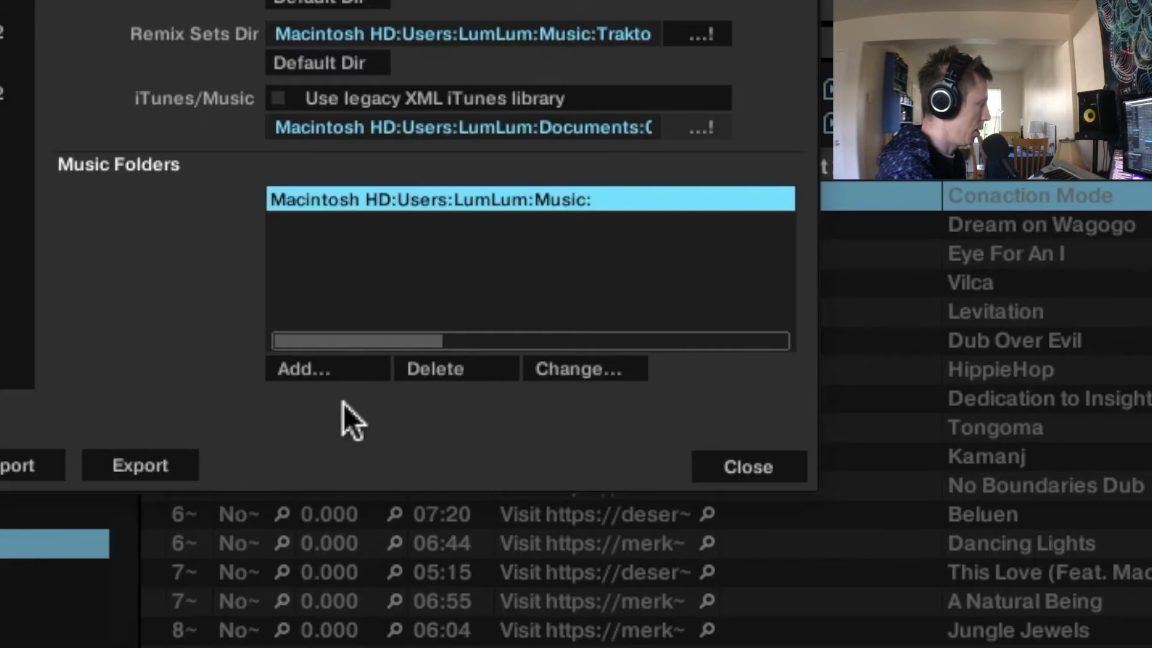
# Step: Add Desktop/ALL MUSIC as a music folder under File Management, then close Preferences
pyautogui.click(349, 376)
pyautogui.click(502, 150)
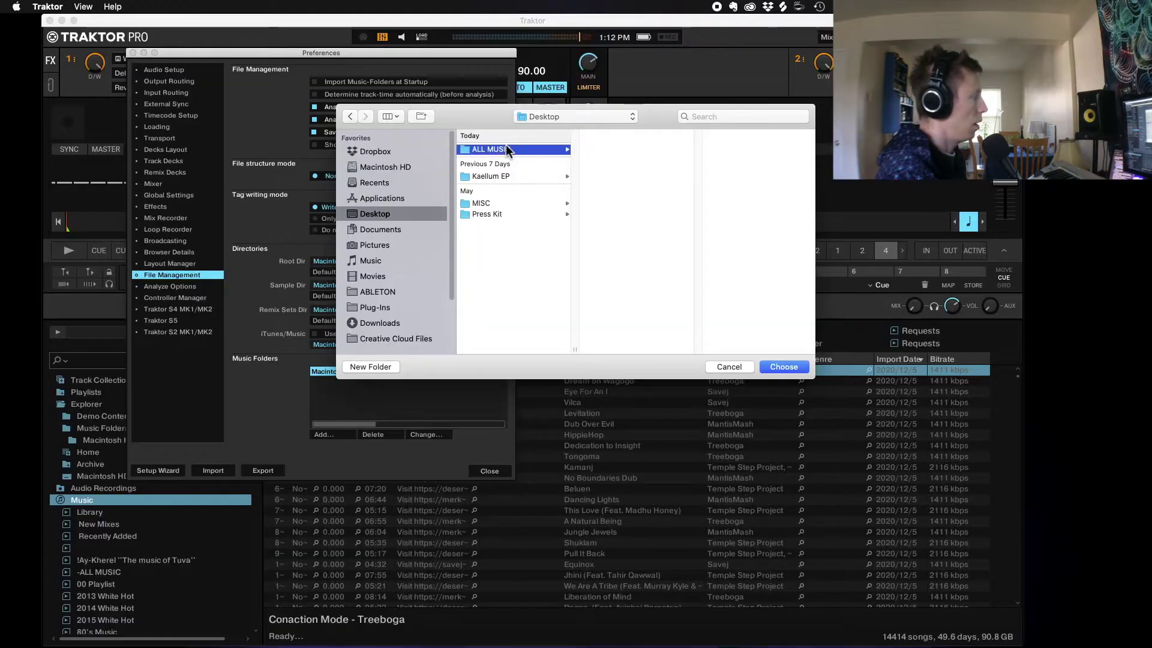
pyautogui.click(789, 370)
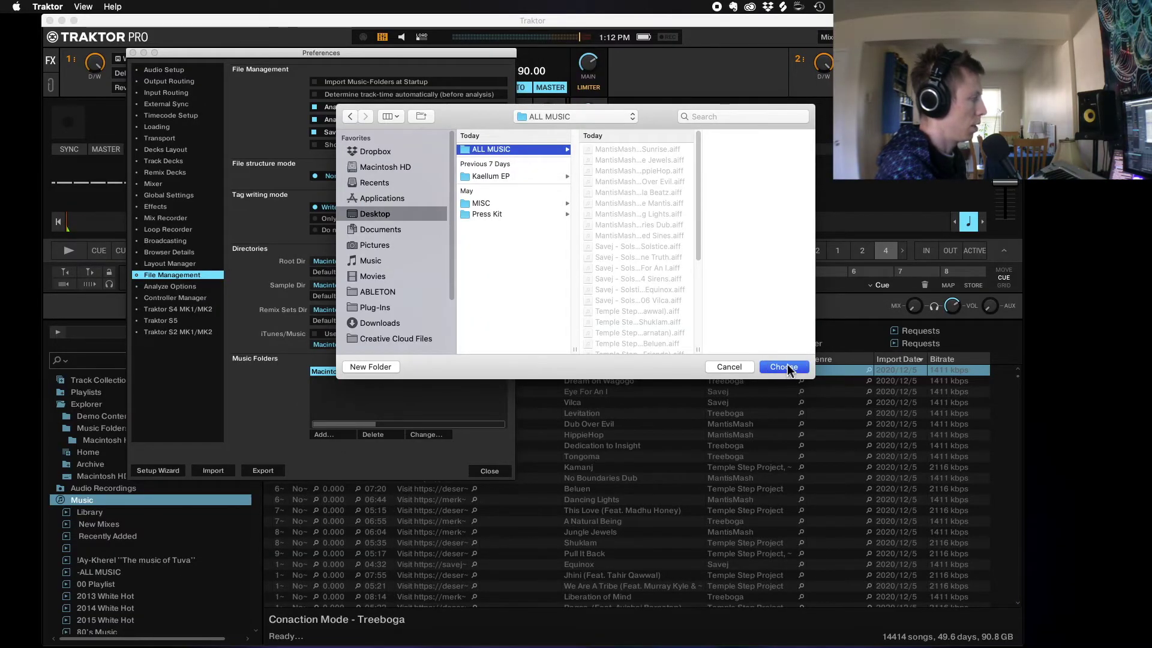
pyautogui.click(790, 370)
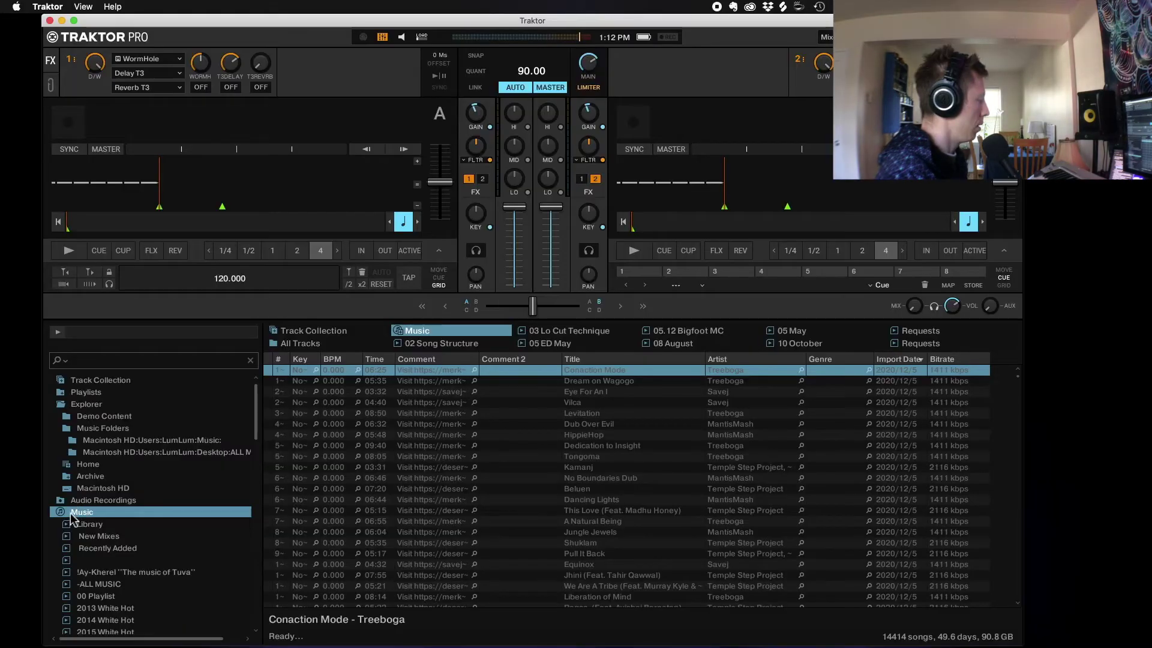
pyautogui.click(60, 513)
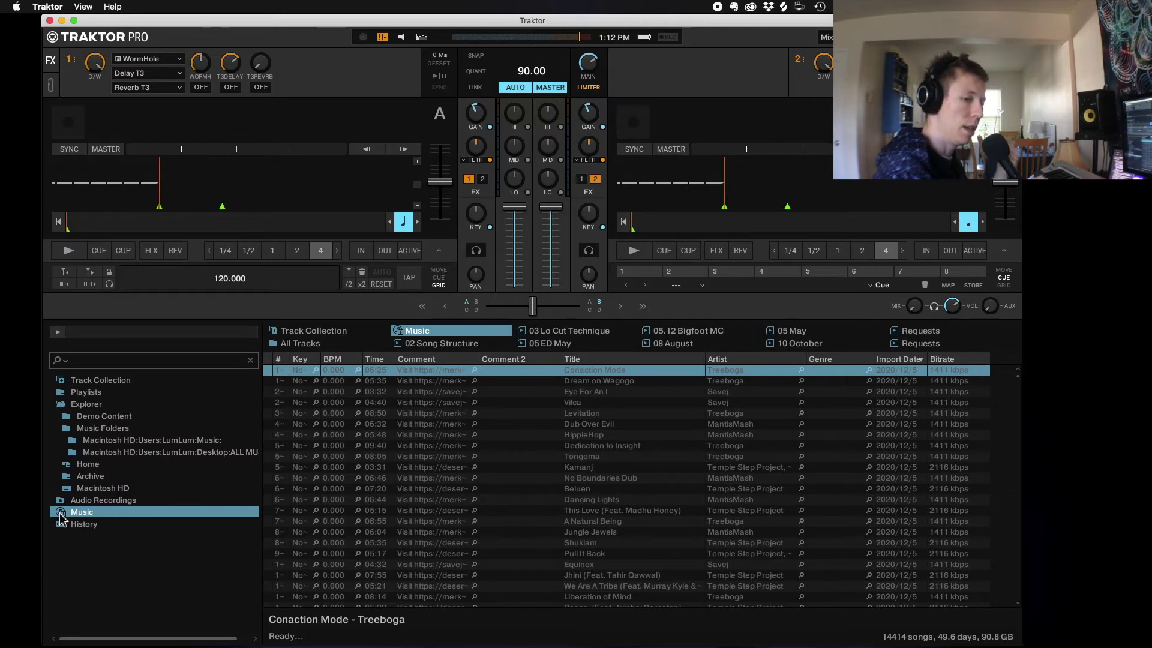
# Step: Browse to the ALL MUSIC folder under Explorer and select Chapora Sunrise
pyautogui.click(155, 453)
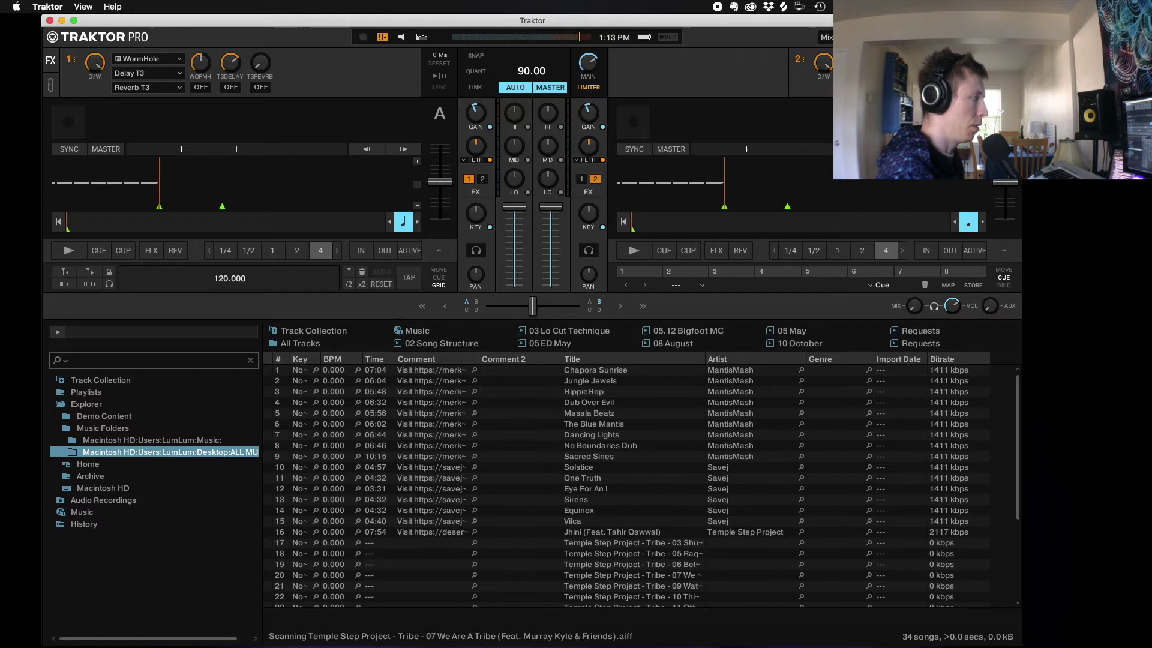
pyautogui.click(62, 406)
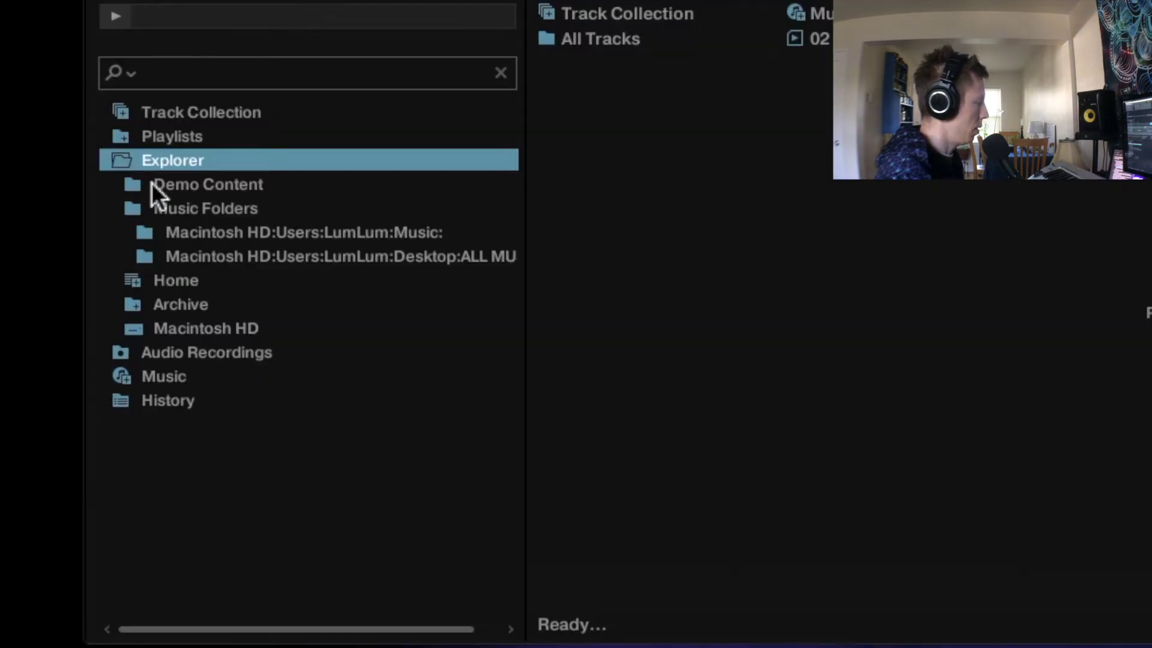
pyautogui.click(133, 212)
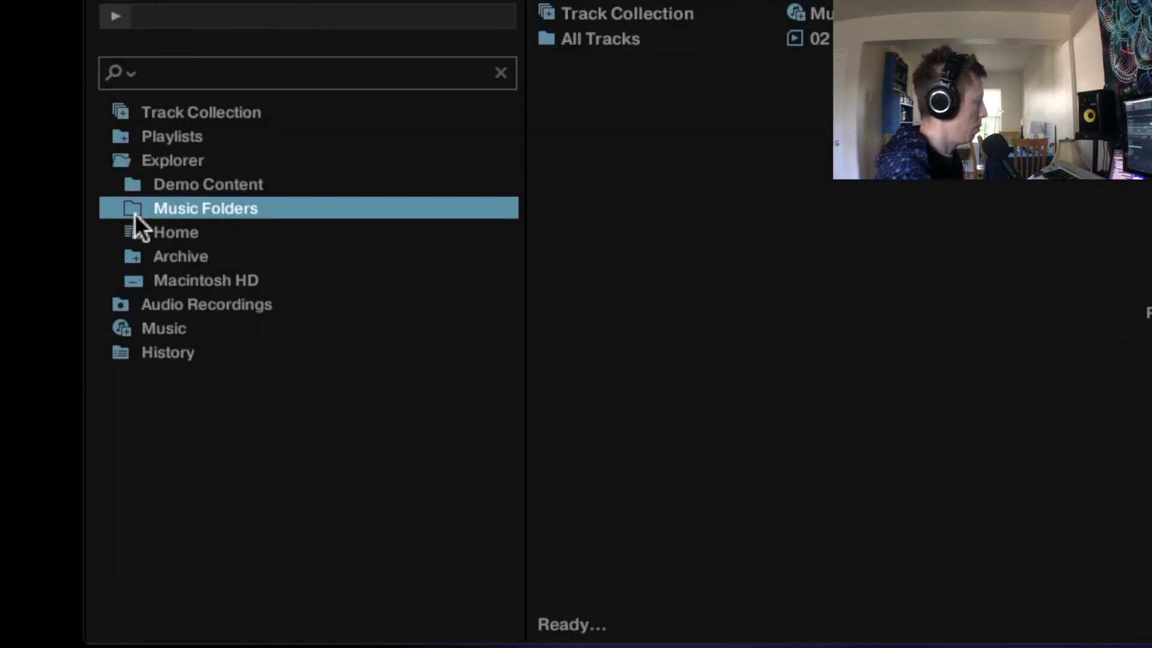
pyautogui.click(134, 208)
pyautogui.click(305, 257)
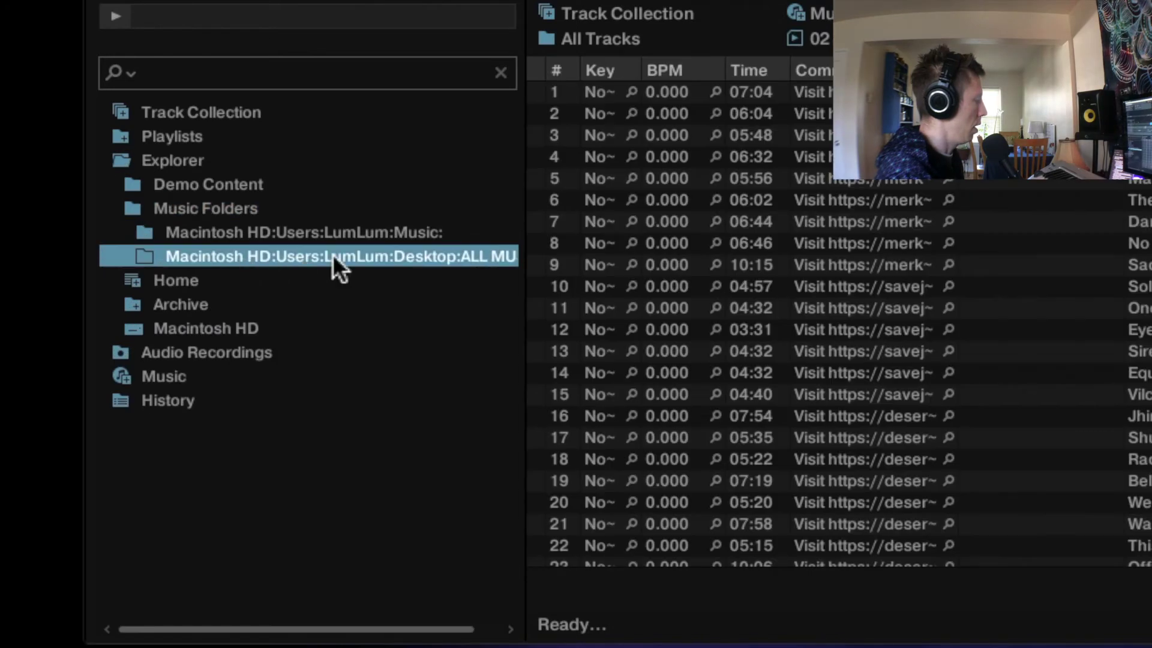
pyautogui.click(647, 369)
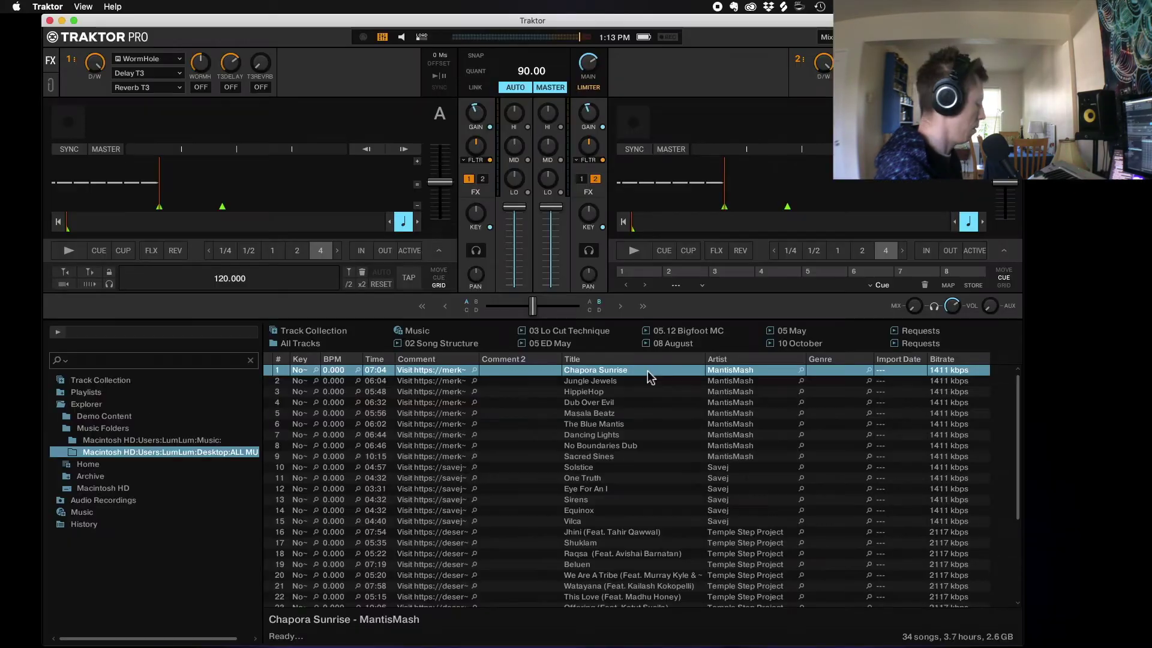
pyautogui.scroll(-3, 682, 450)
pyautogui.scroll(3, 711, 467)
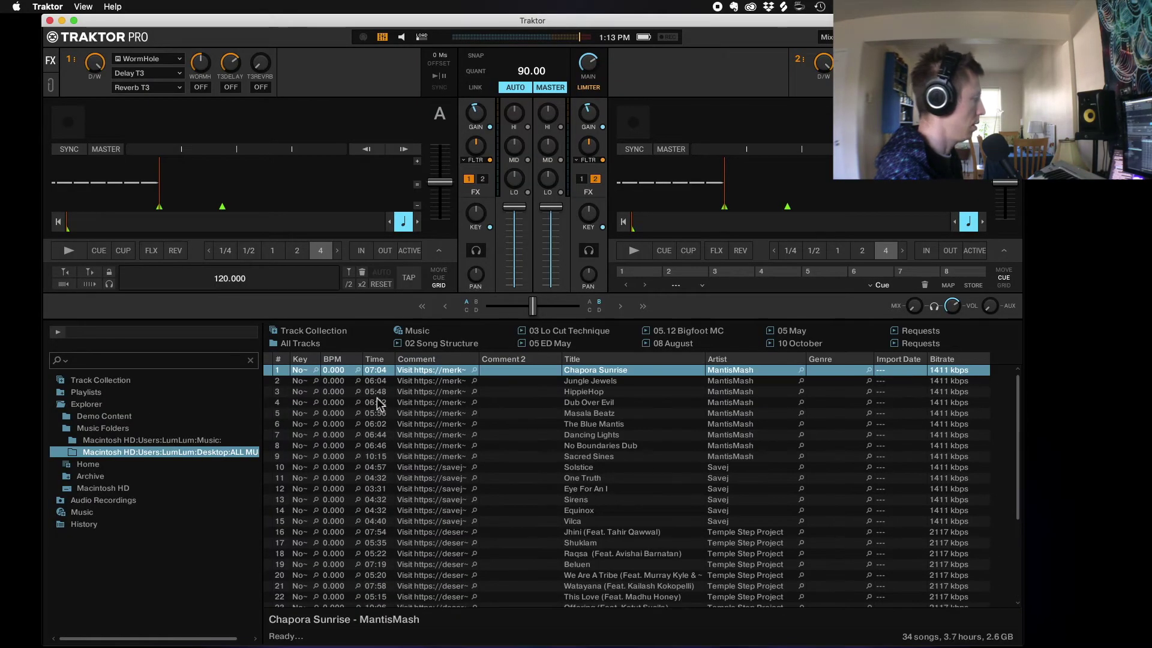
pyautogui.scroll(-2, 378, 402)
pyautogui.scroll(-2, 410, 426)
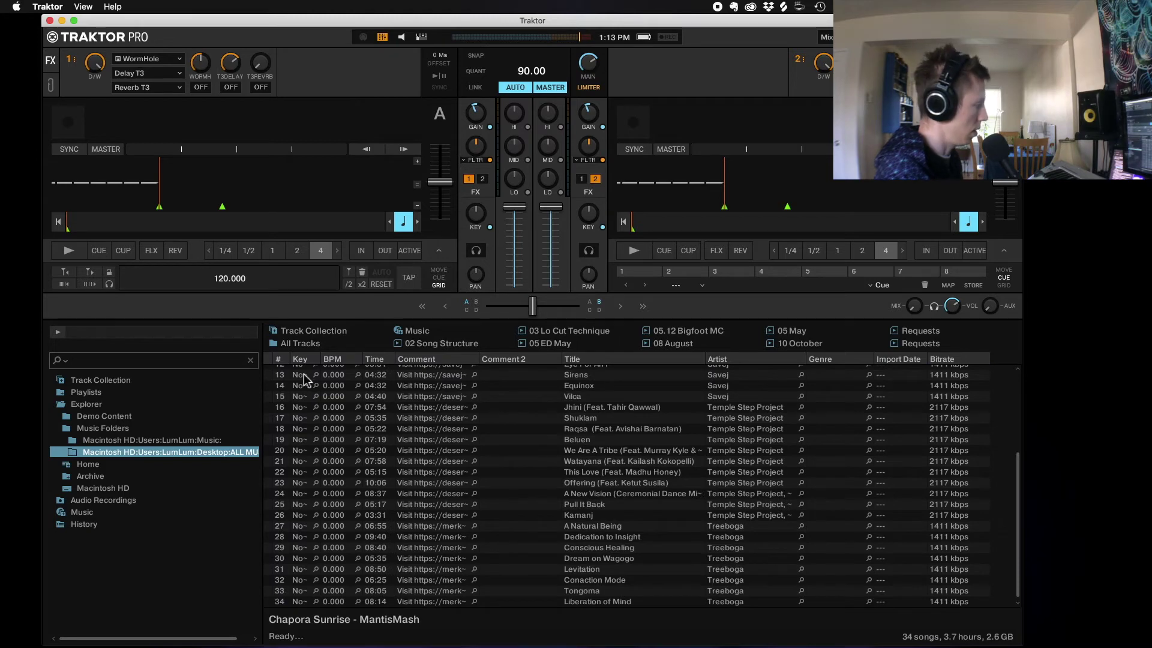
# Step: Resize the Key column, select all 34 tracks, and dismiss the actions menu
pyautogui.doubleClick(317, 362)
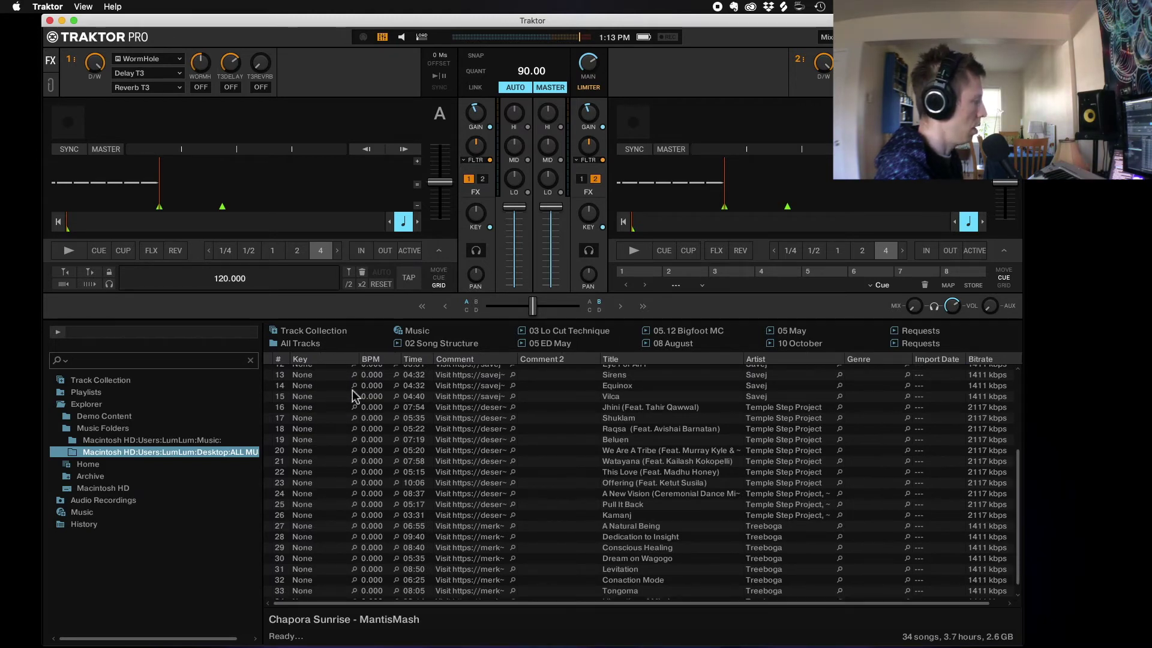
pyautogui.moveTo(359, 361); pyautogui.dragTo(331, 361)
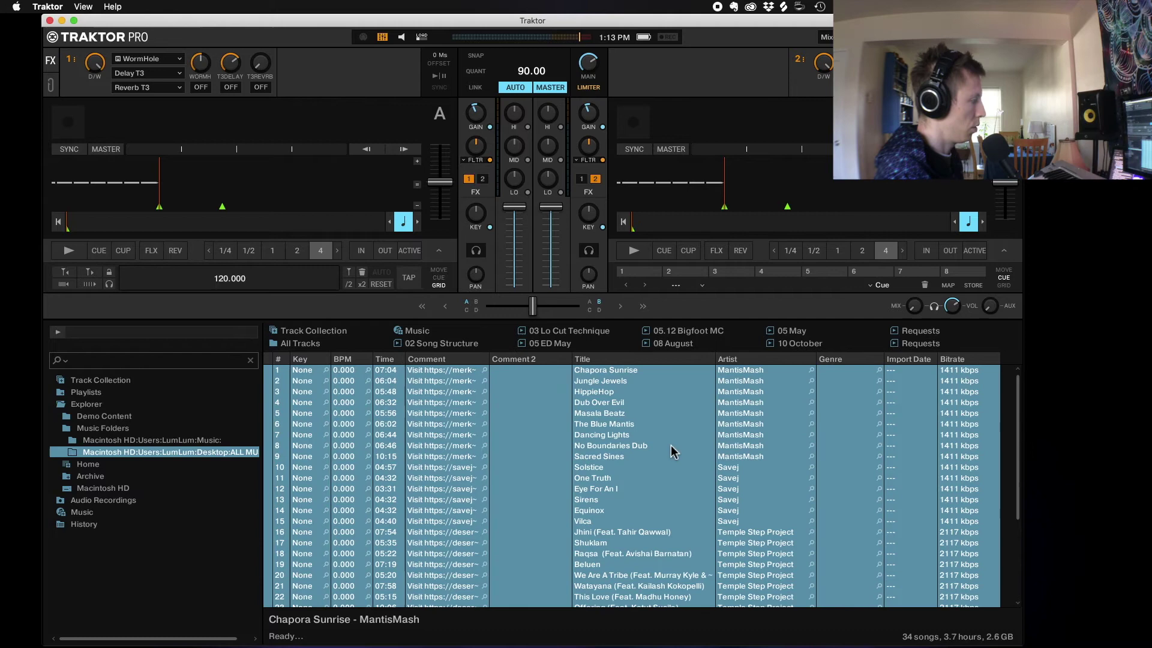
pyautogui.press('super+a')
pyautogui.rightClick(645, 421)
pyautogui.moveTo(287, 300)
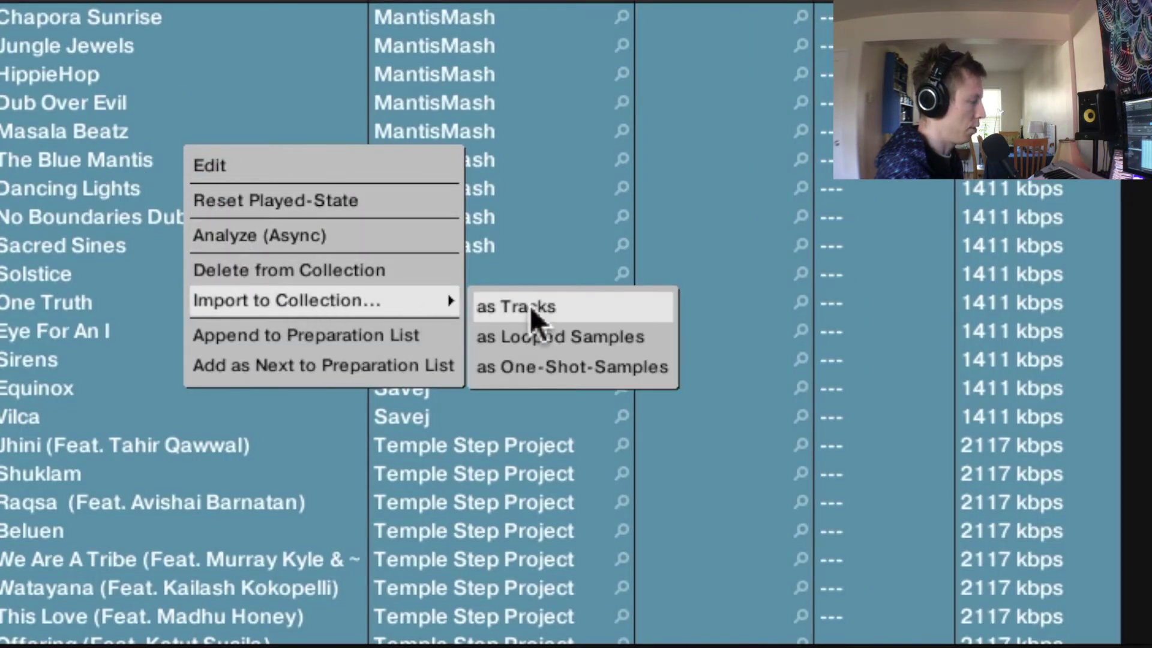
pyautogui.click(157, 155)
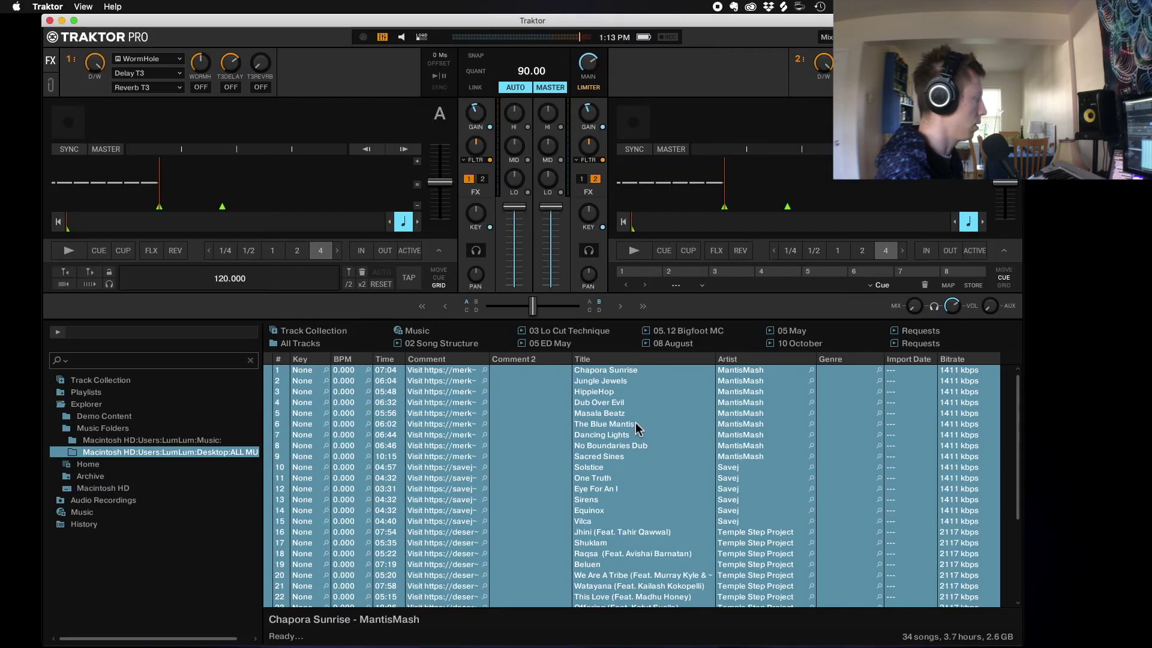
# Step: Show the Music library's tracks in the browser tree and select Watayana
pyautogui.click(81, 513)
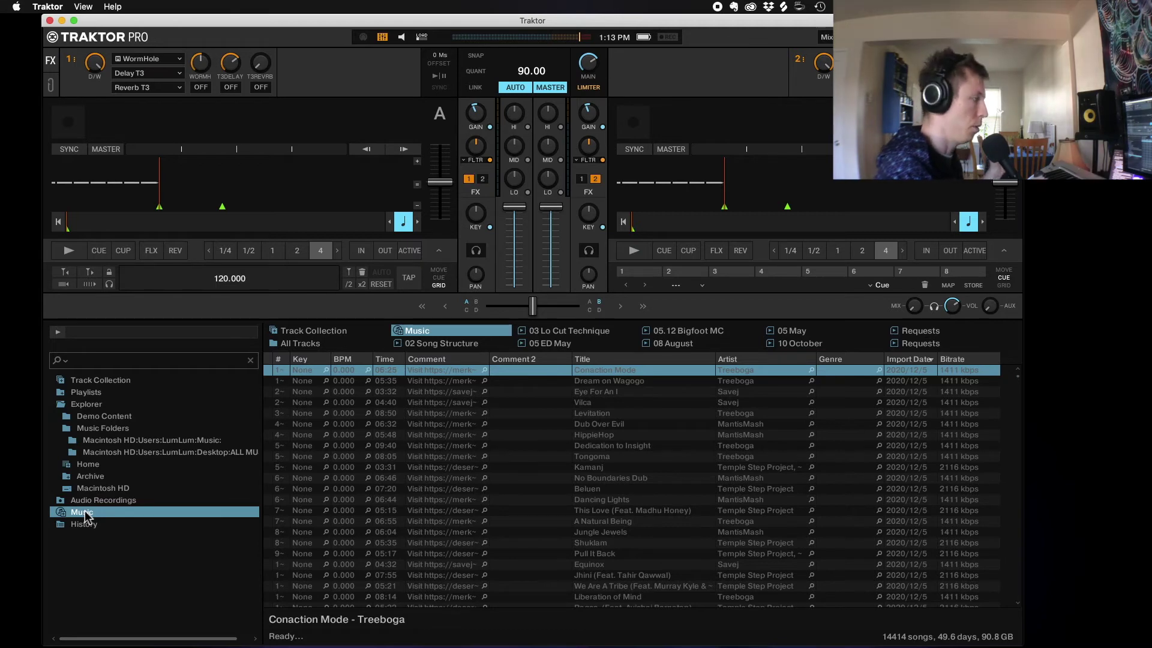
pyautogui.click(68, 517)
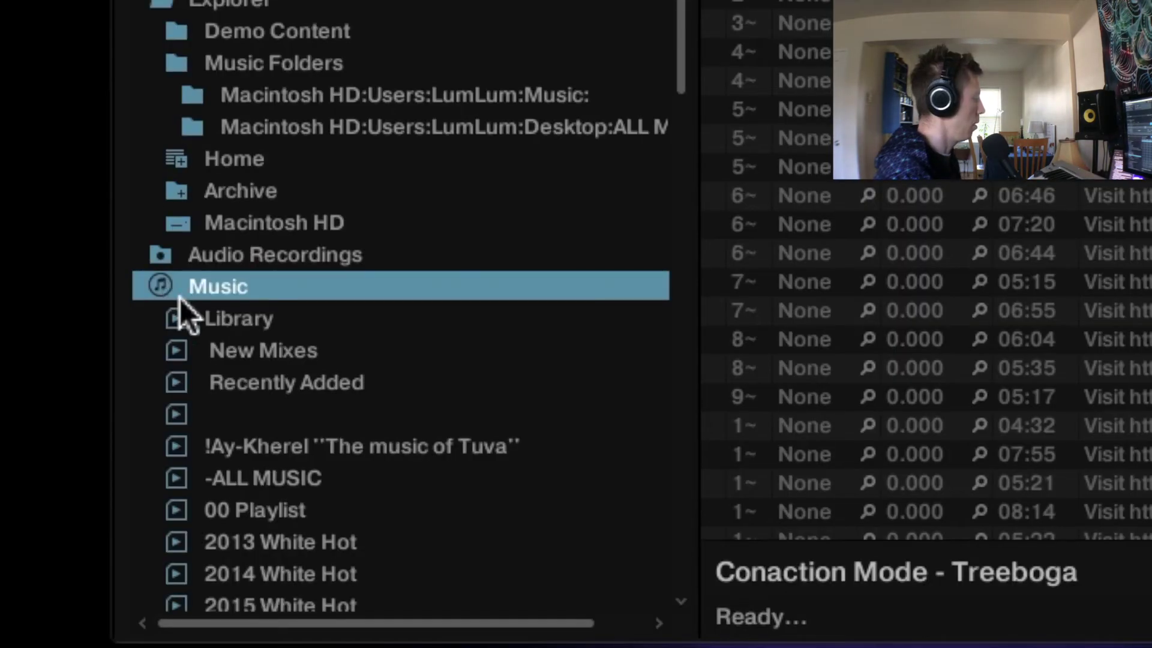
pyautogui.click(162, 289)
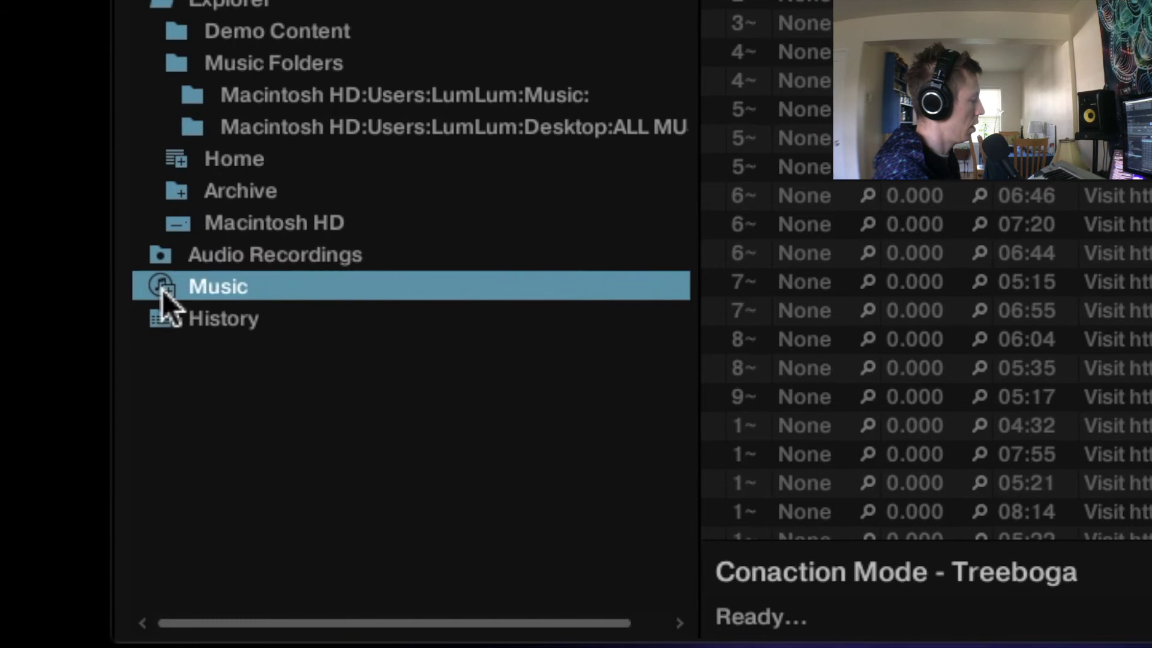
pyautogui.click(162, 291)
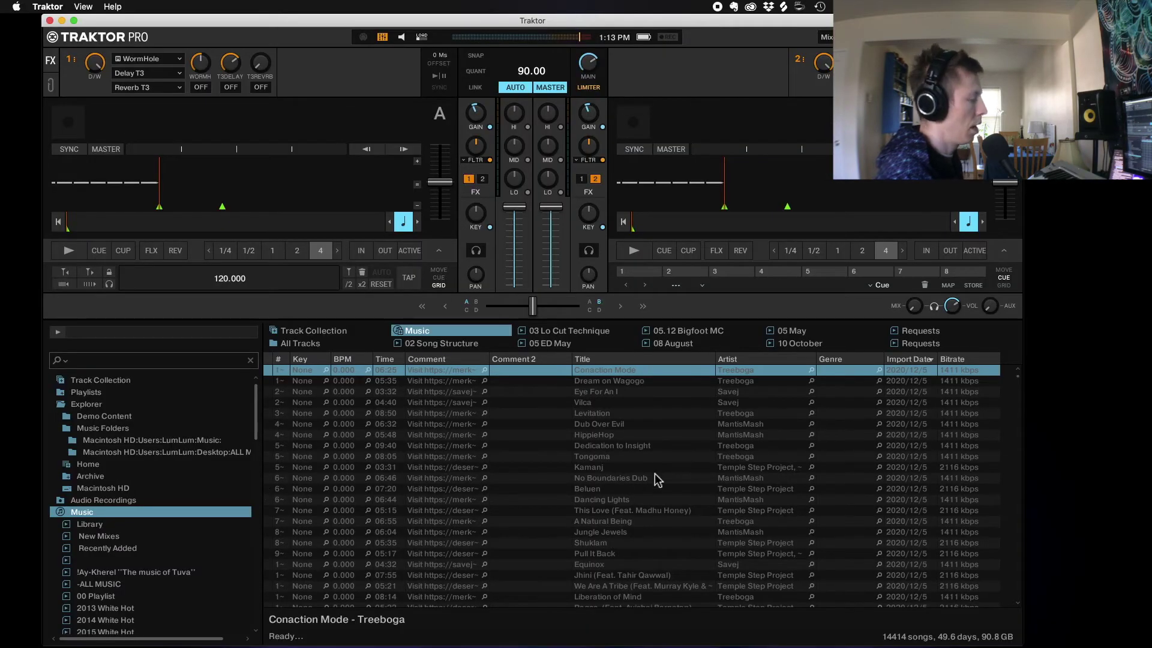
pyautogui.scroll(-4, 655, 480)
pyautogui.scroll(-1, 647, 477)
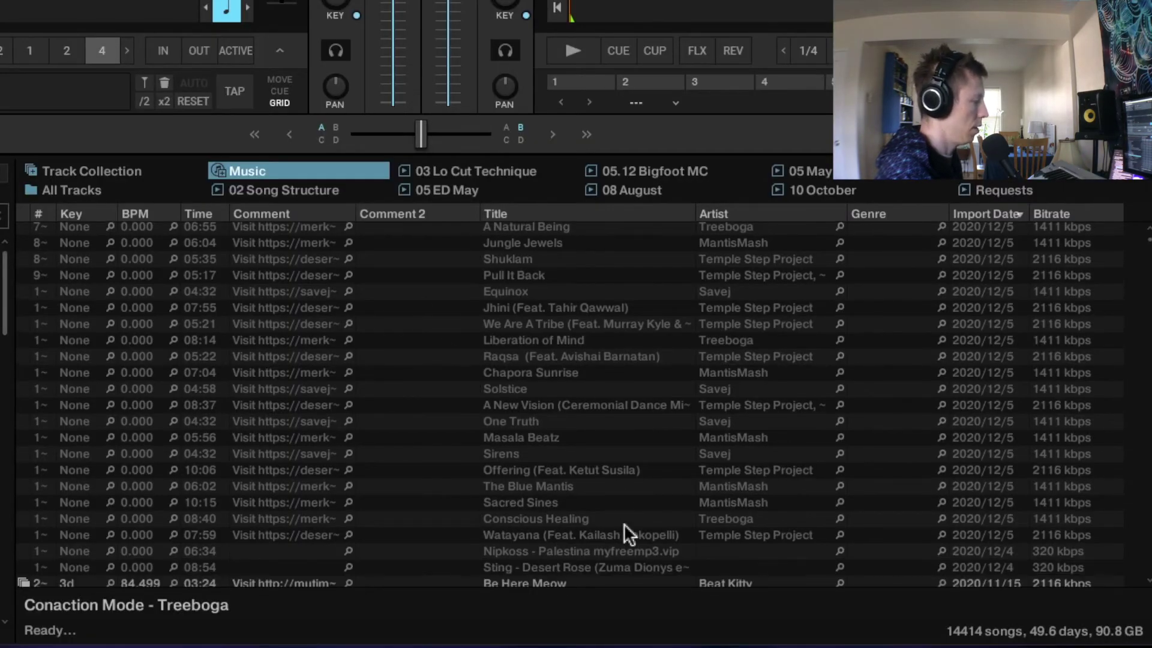
pyautogui.click(645, 533)
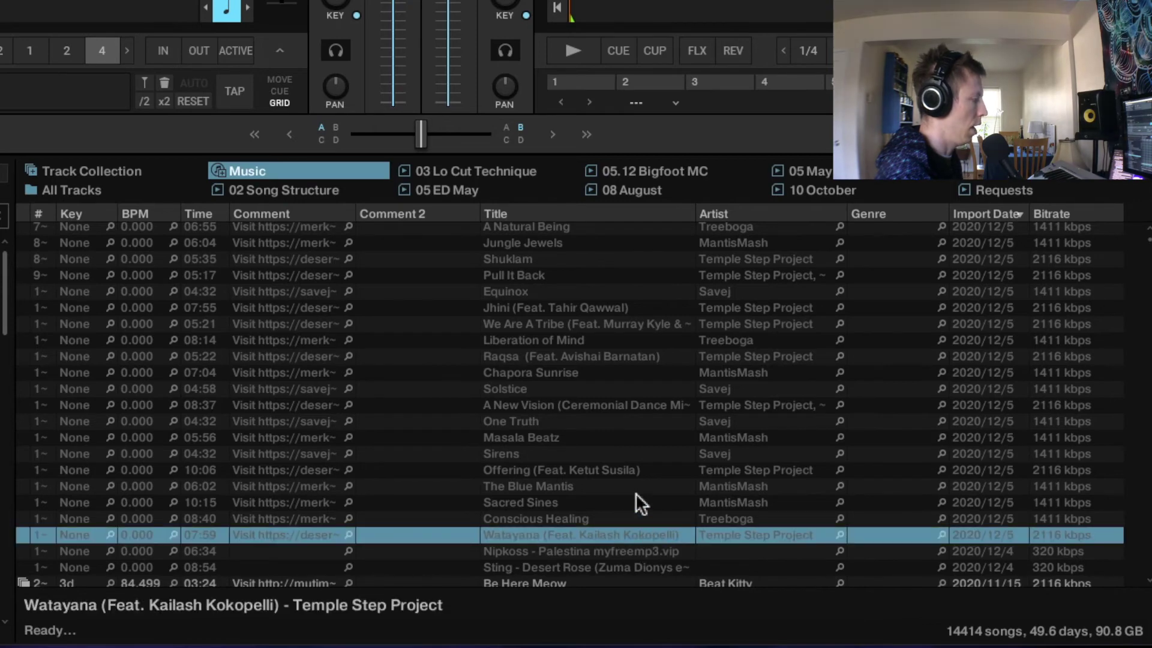
pyautogui.scroll(5, 636, 492)
# Step: Import all Music library tracks into the collection and start key/BPM analysis
pyautogui.press('super+a')
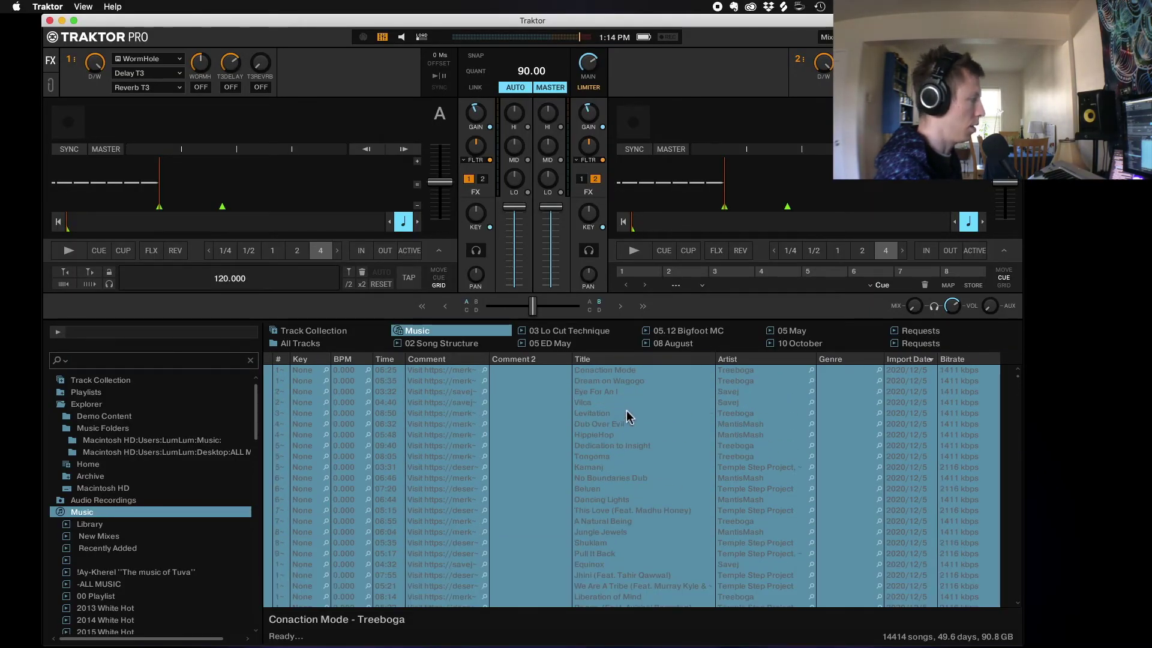
pyautogui.rightClick(627, 416)
pyautogui.moveTo(296, 243)
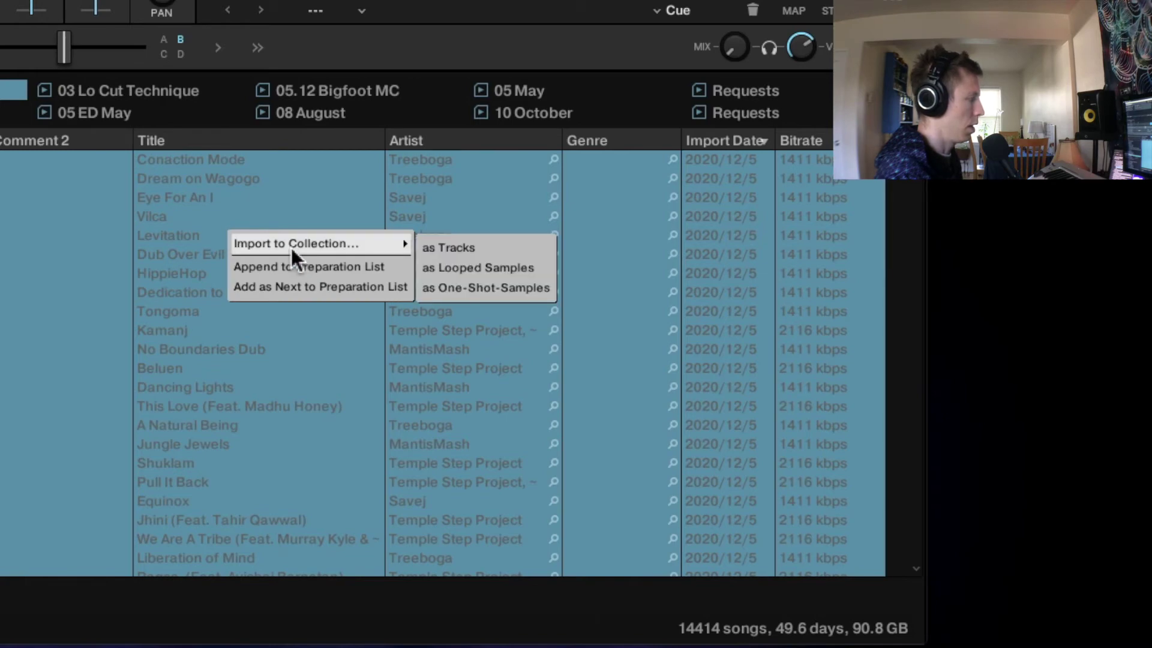
pyautogui.click(450, 245)
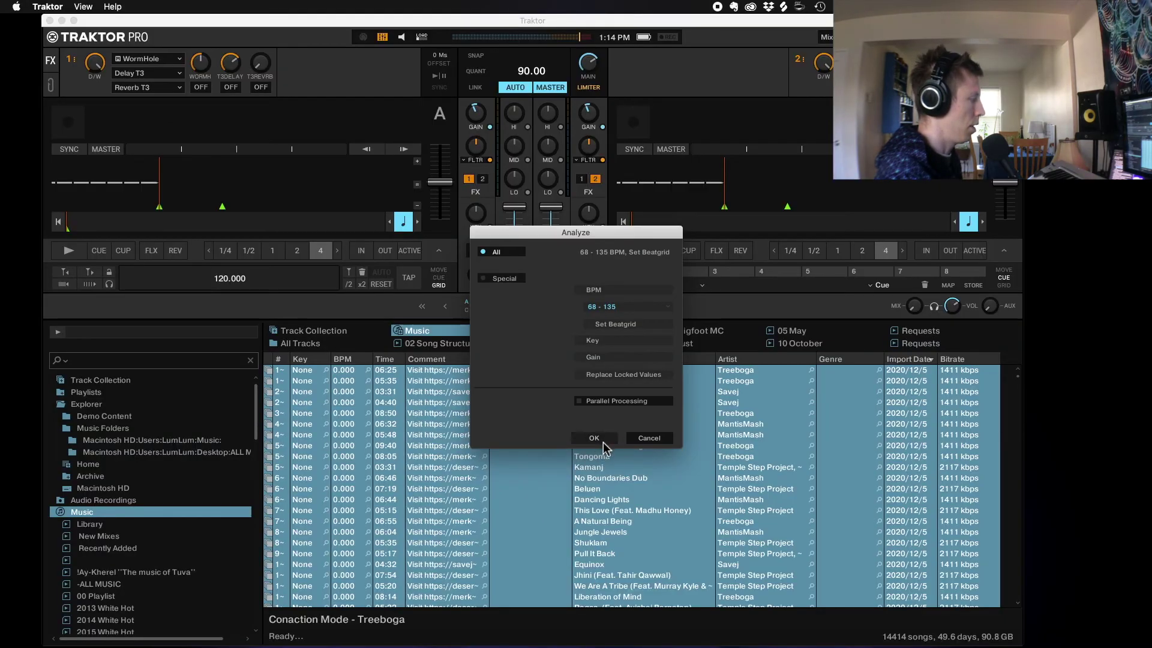
pyautogui.click(602, 442)
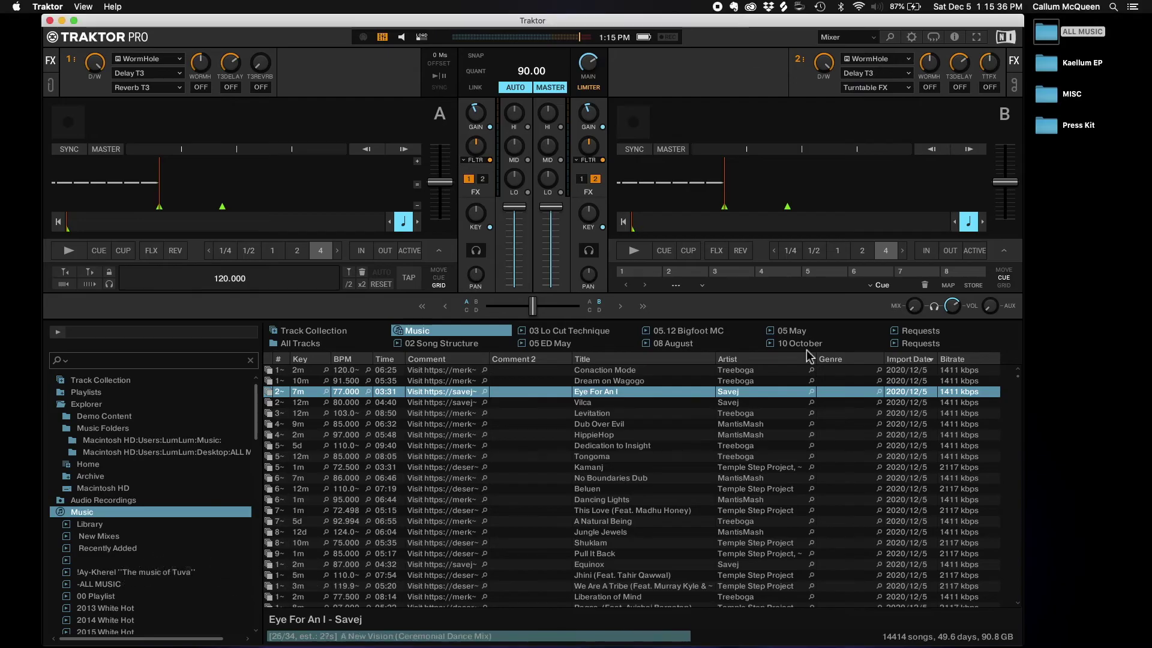
# Step: Collapse the Explorer and Music branches and display the 7559-song Track Collection
pyautogui.click(314, 330)
pyautogui.click(81, 429)
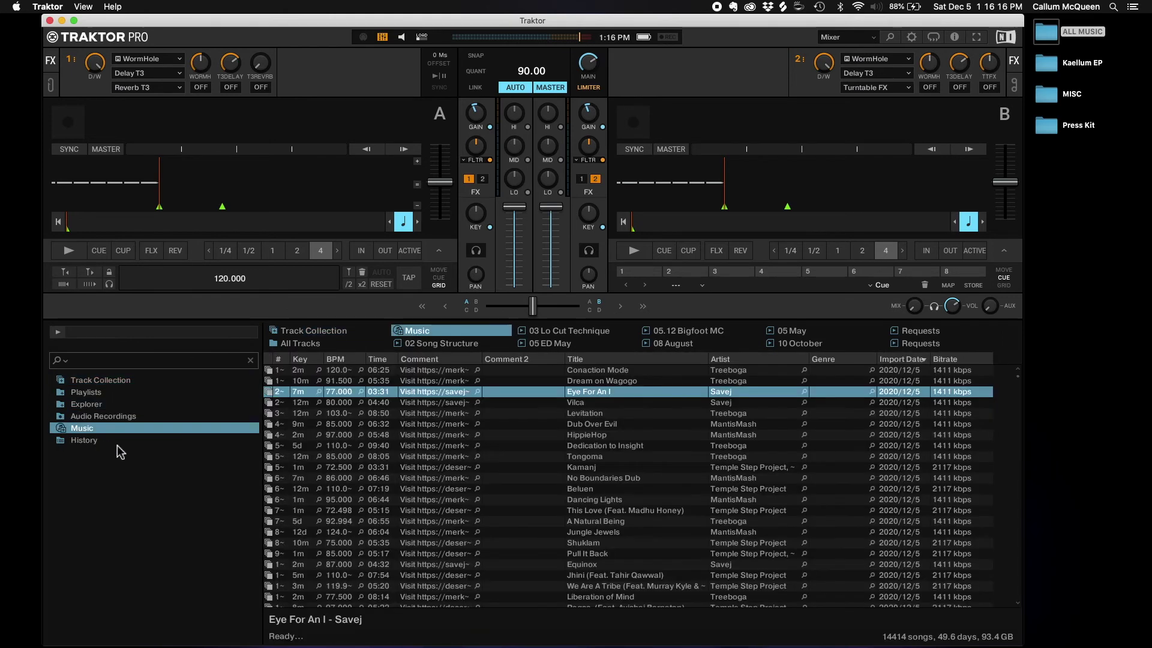
pyautogui.click(170, 380)
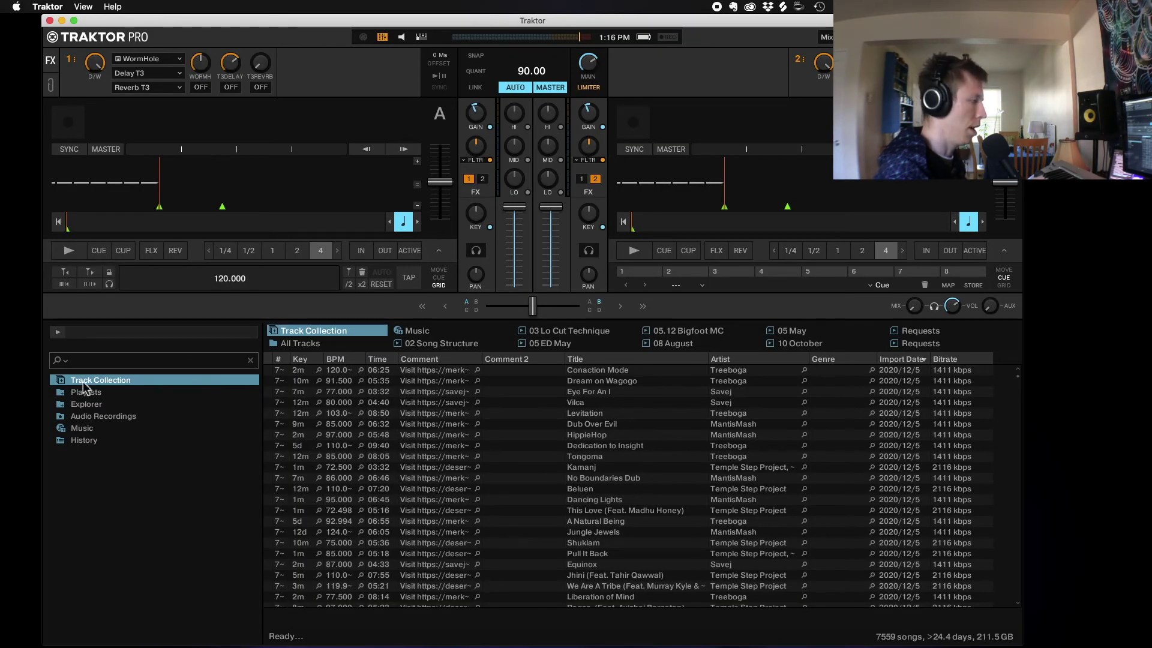
# Step: Sort by import date and load Conaction Mode, then Levitation, onto deck A
pyautogui.click(894, 360)
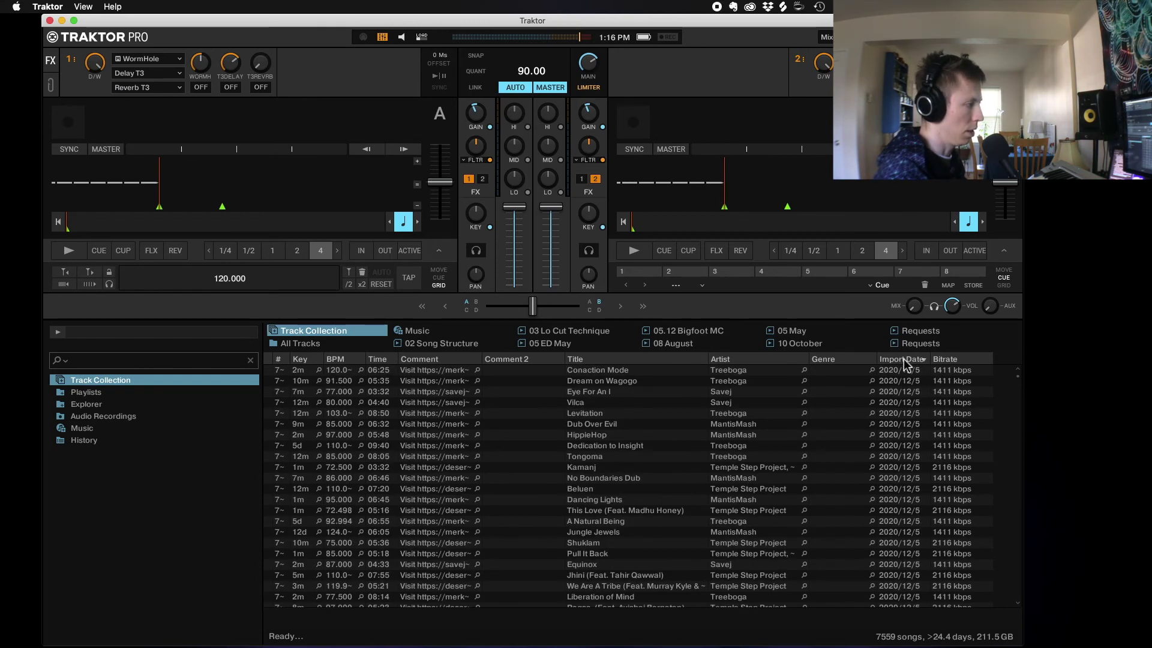
pyautogui.click(616, 373)
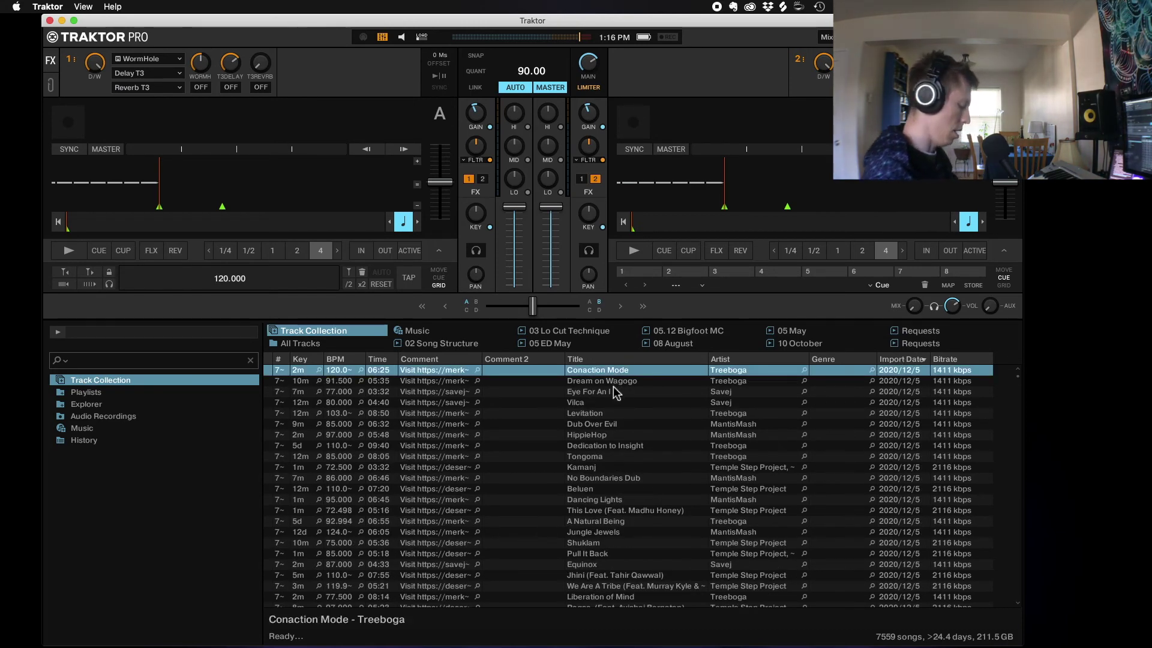
pyautogui.press('super+Left')
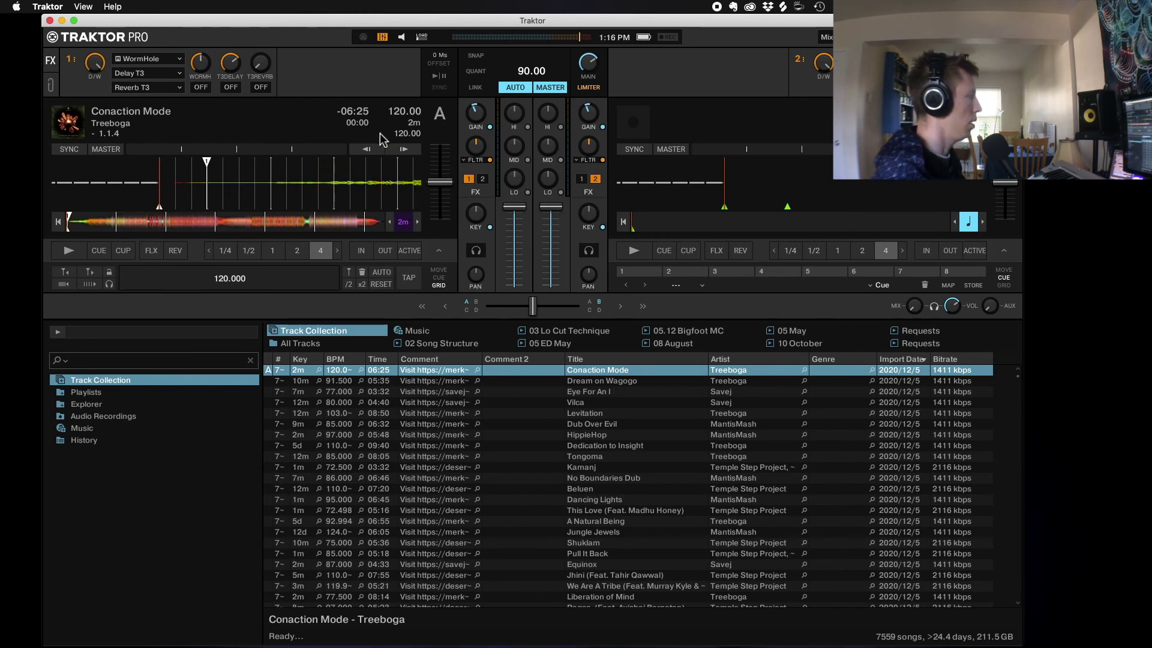
pyautogui.click(436, 416)
pyautogui.press('super+Left')
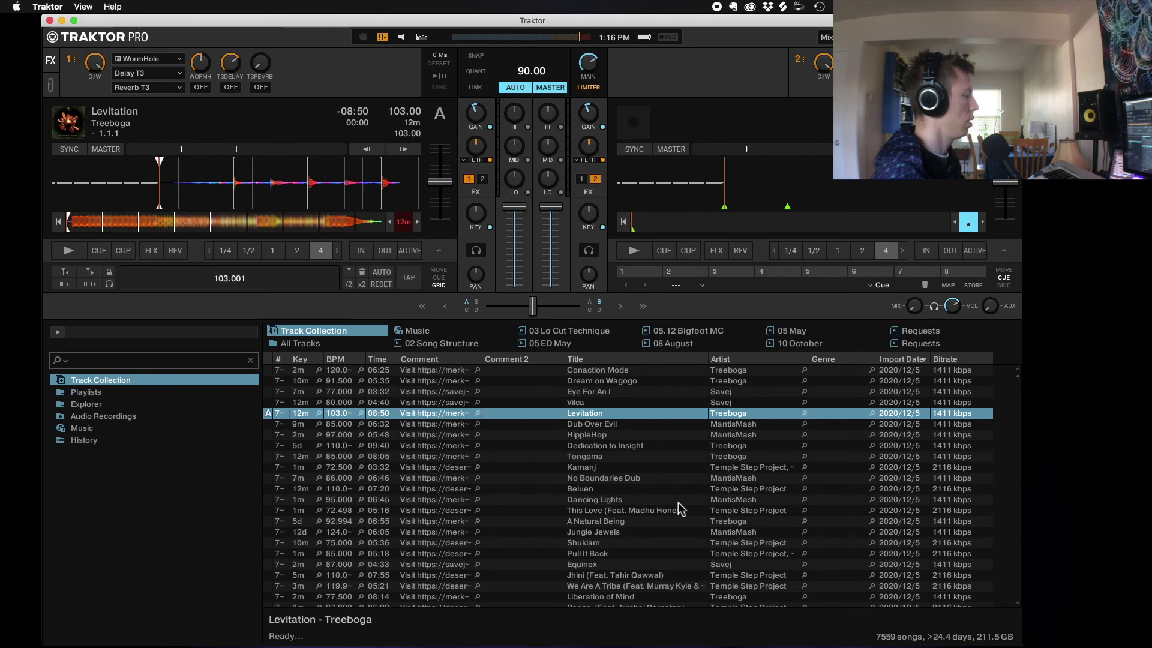
# Step: Load Equinox onto deck A and jump to about three minutes in
pyautogui.click(615, 566)
pyautogui.press('super+Left')
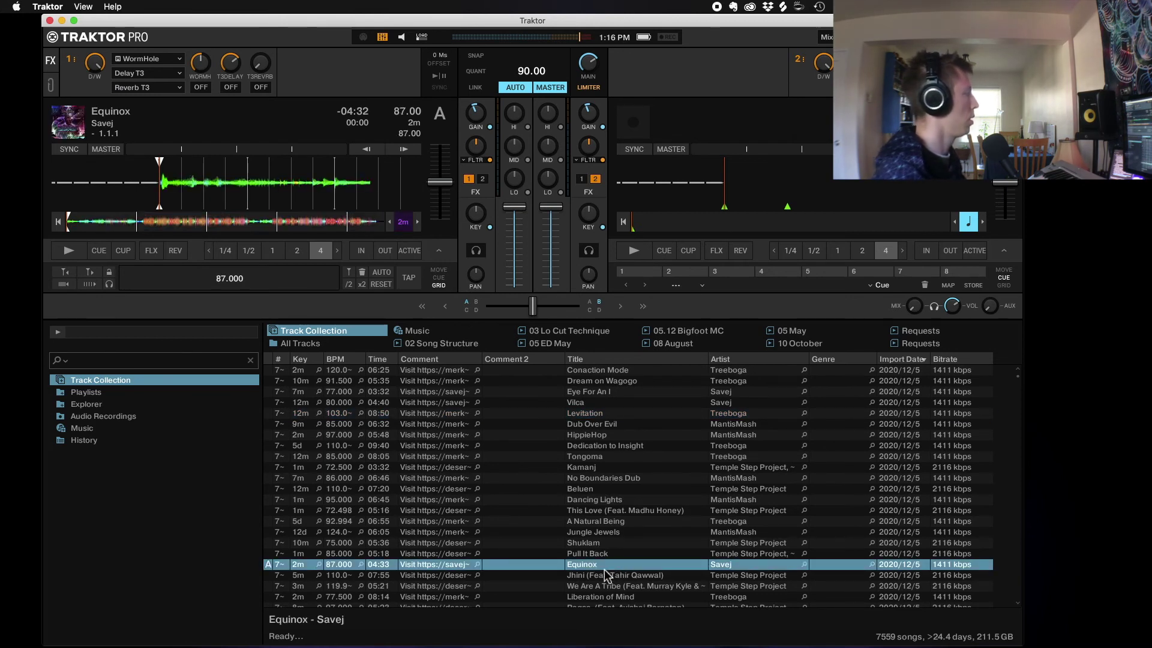
pyautogui.click(200, 223)
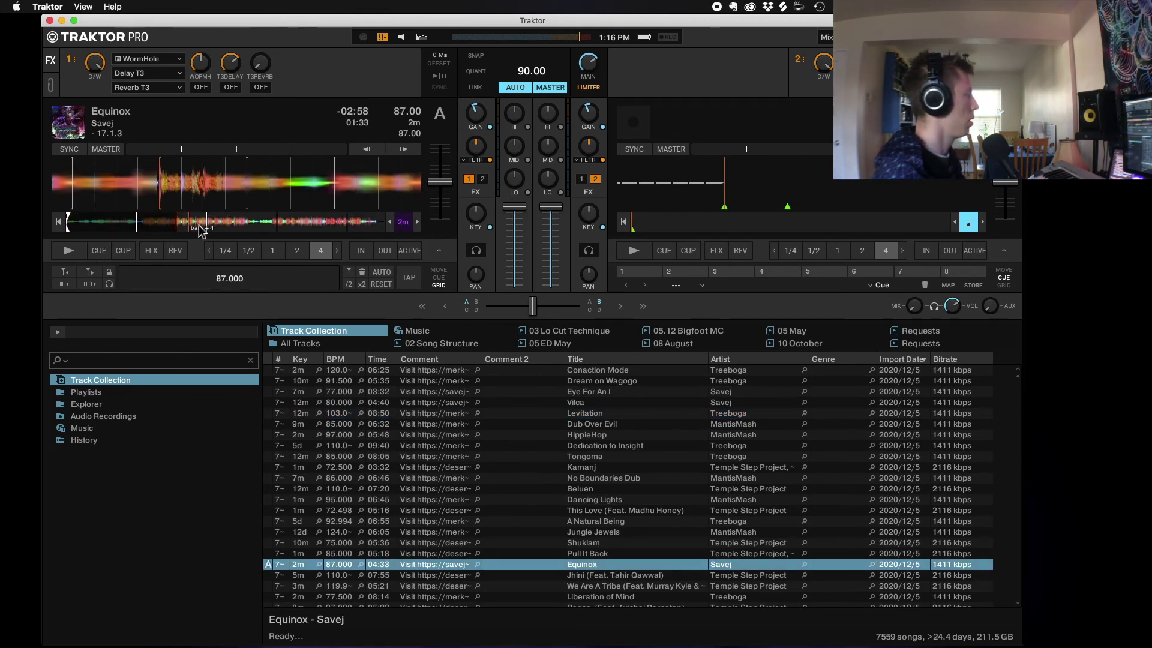
pyautogui.click(286, 225)
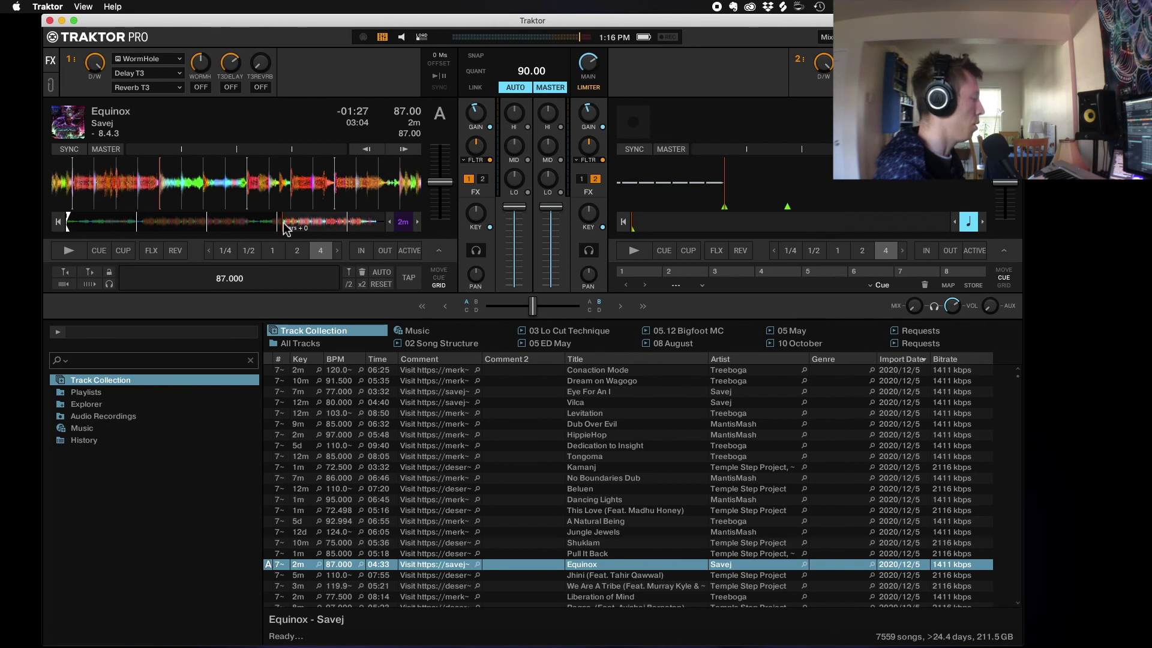